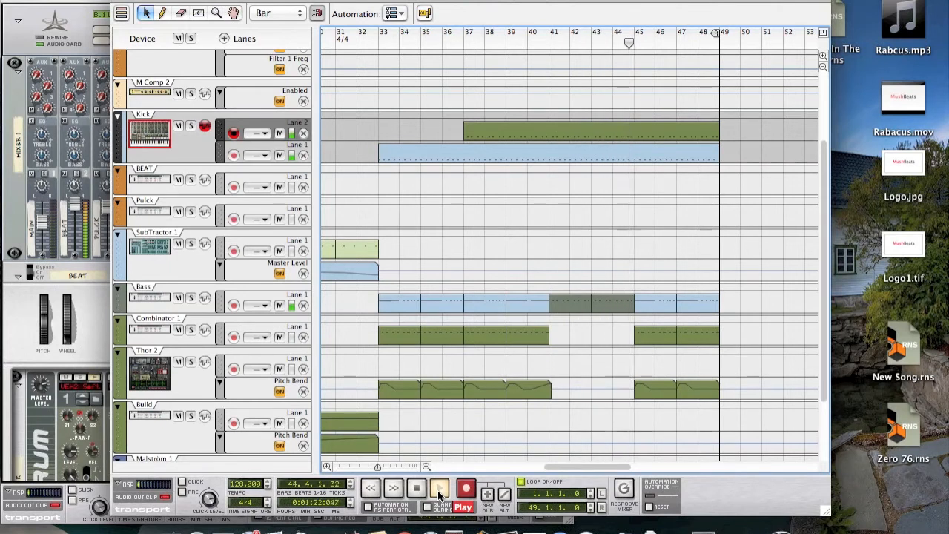
Stop the finished song's playback and swap its windows for the untitled song's sequencer and rack.
{"action": "left_click", "coordinate": [417, 488]}
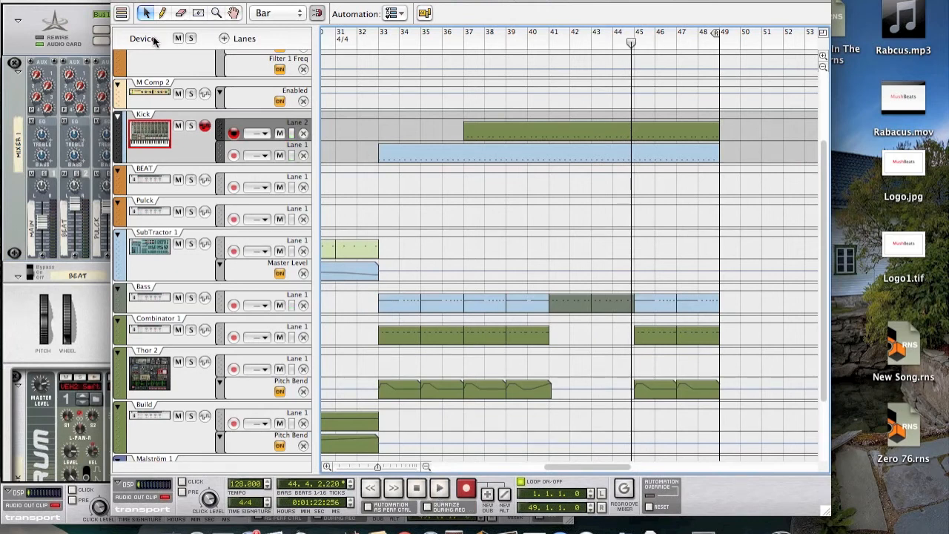
{"action": "left_click", "coordinate": [138, 3]}
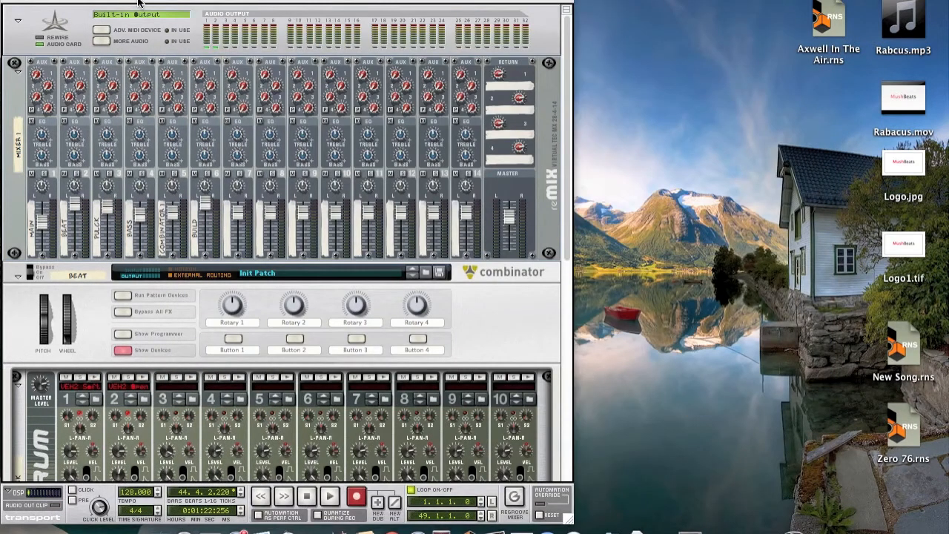
{"action": "left_click", "coordinate": [31, 1]}
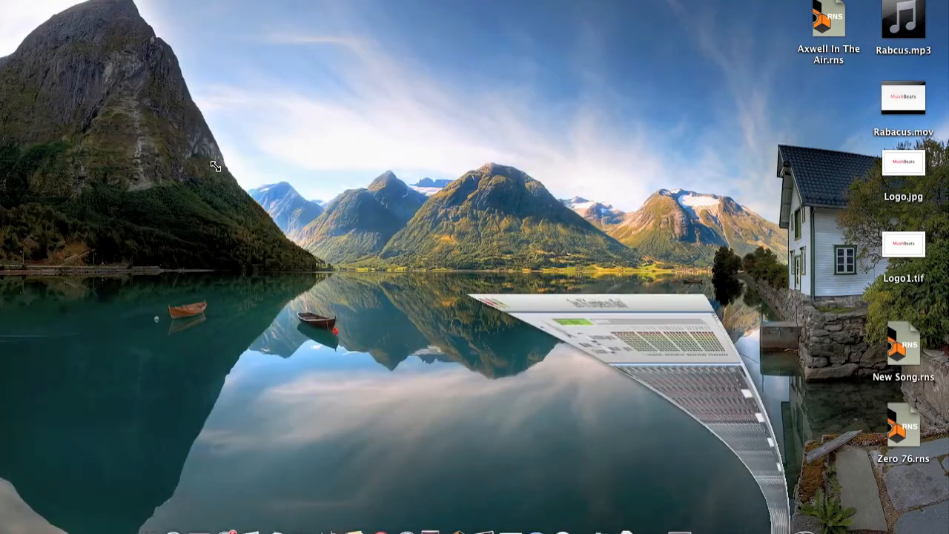
{"action": "left_click", "coordinate": [651, 528]}
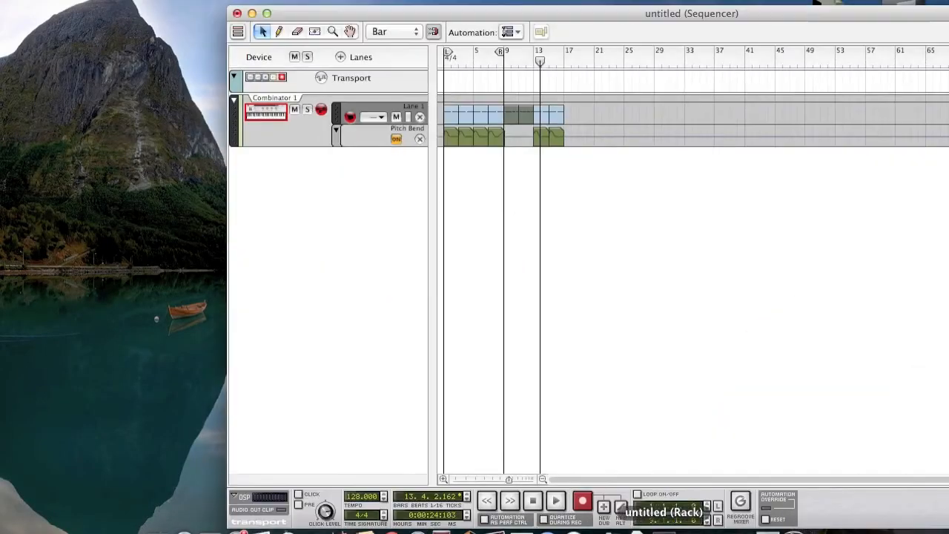
{"action": "left_click", "coordinate": [644, 527]}
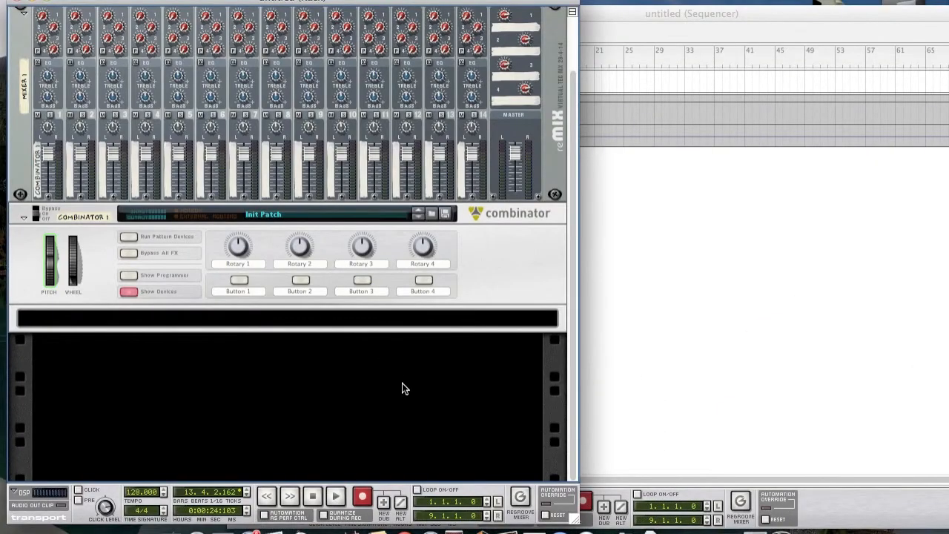
Rename the Combinator device in the rack as Zero 76.
{"action": "scroll", "coordinate": [402, 382], "scroll_direction": "up", "scroll_amount": 3}
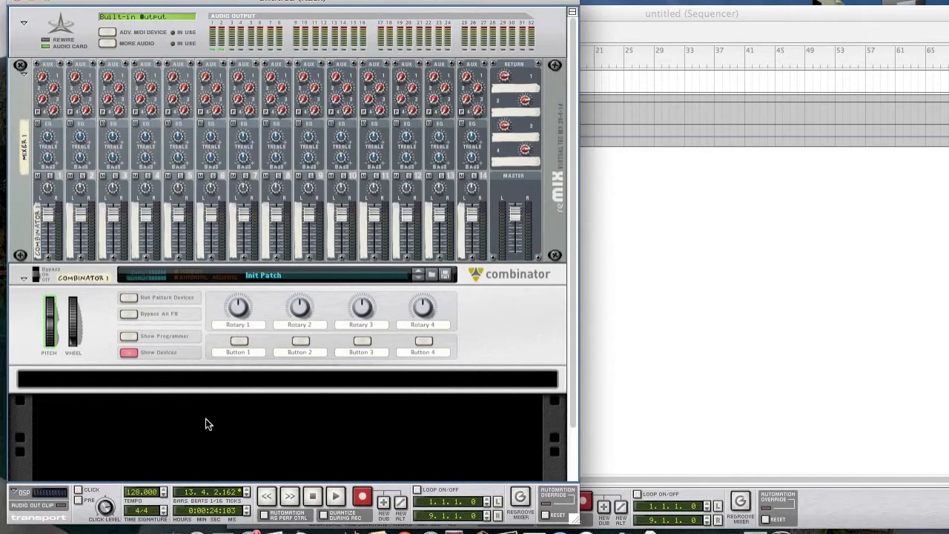
{"action": "scroll", "coordinate": [214, 430], "scroll_direction": "down", "scroll_amount": 3}
{"action": "left_click", "coordinate": [98, 216]}
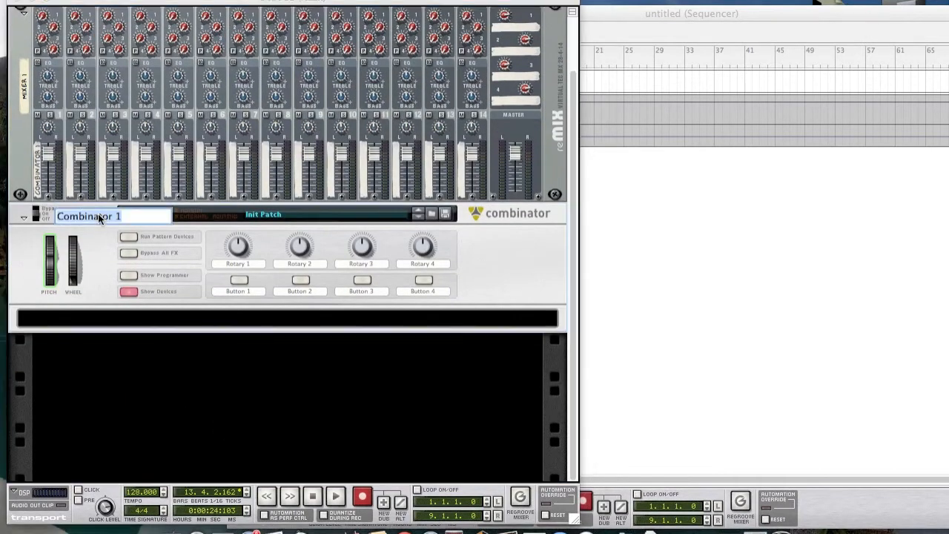
{"action": "type", "text": "Zero"}
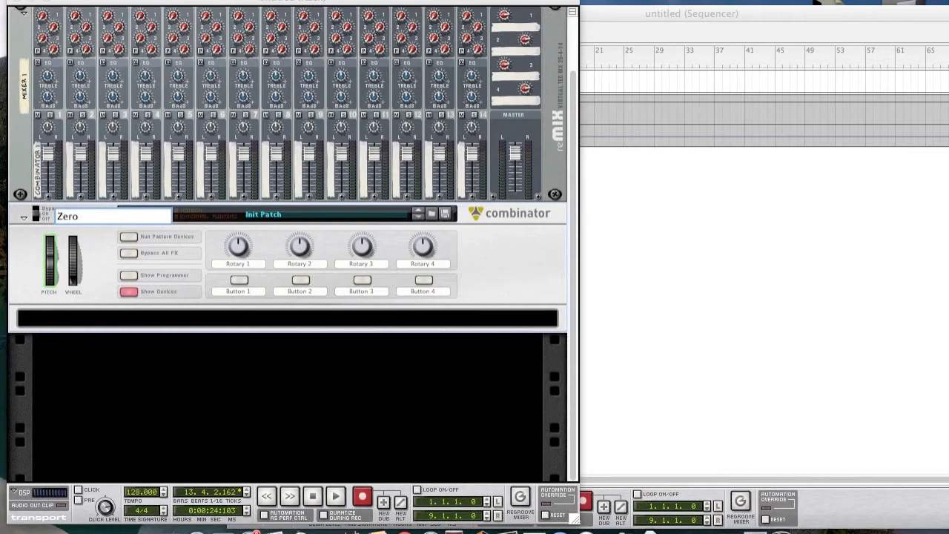
{"action": "type", "text": " 76"}
{"action": "key", "text": "BackSpace"}
{"action": "type", "text": "76"}
{"action": "key", "text": "Return"}
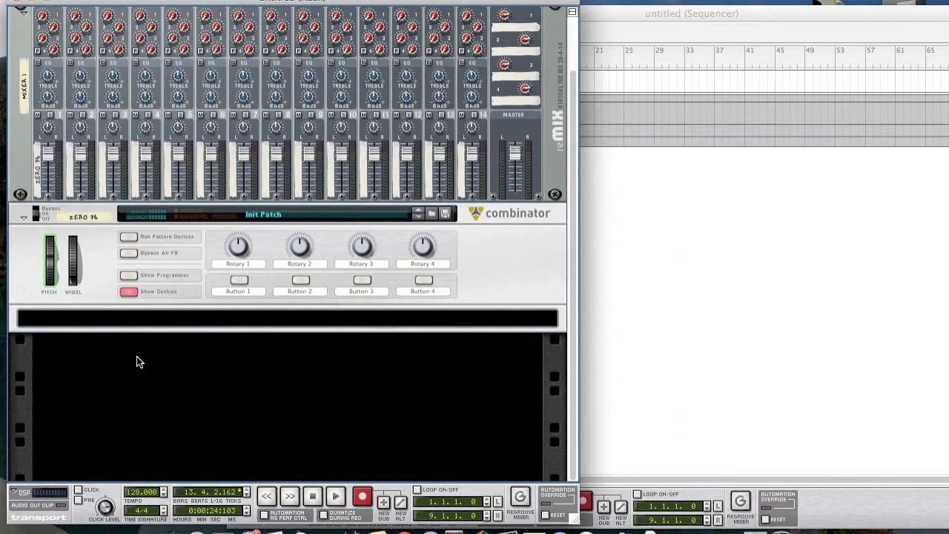
Create a Thor Polysonic Synthesizer inside the Zero 76 Combinator and show its programmer.
{"action": "left_click", "coordinate": [184, 320]}
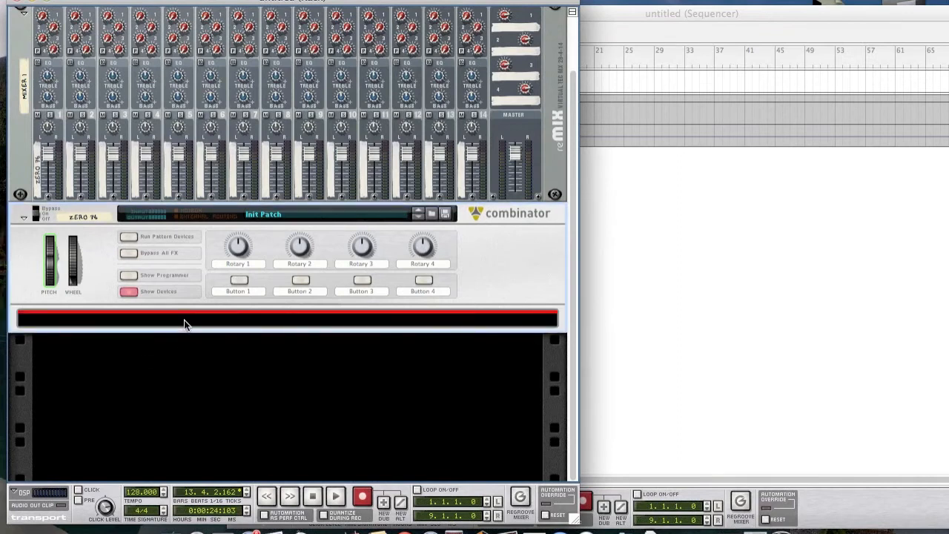
{"action": "right_click", "coordinate": [185, 319]}
{"action": "mouse_move", "coordinate": [265, 447]}
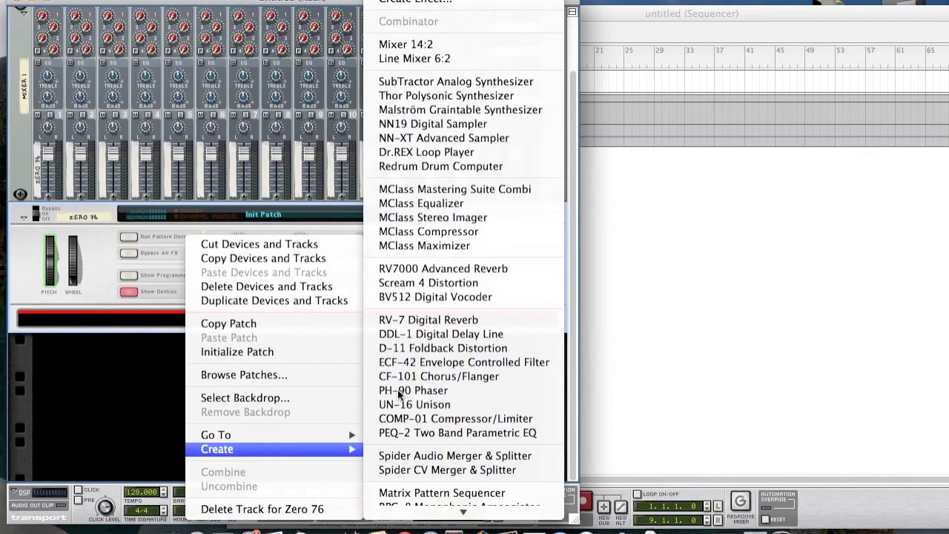
{"action": "left_click", "coordinate": [472, 101]}
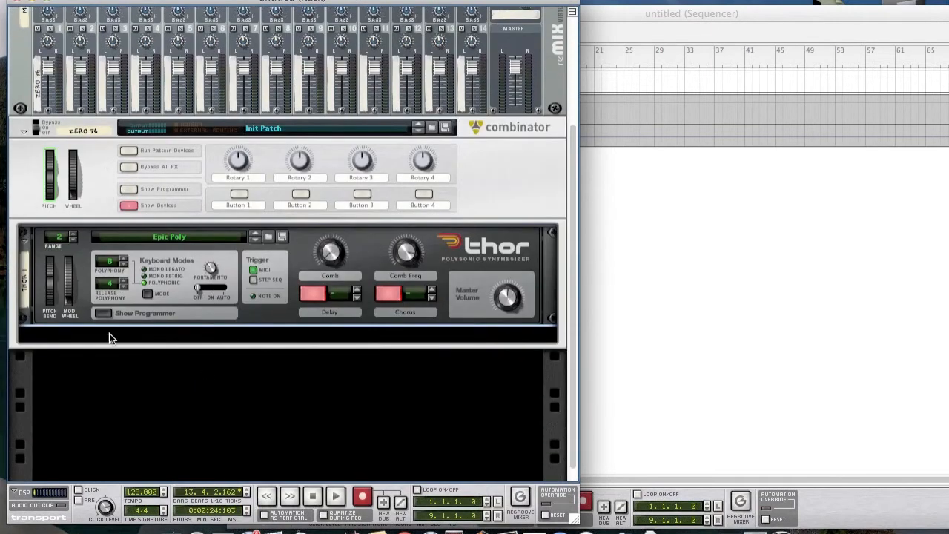
{"action": "left_click", "coordinate": [107, 313]}
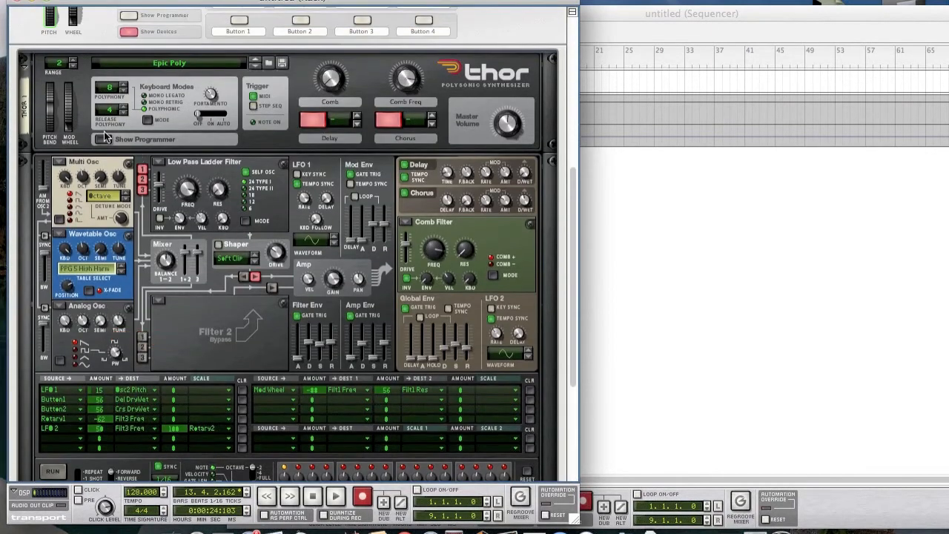
Initialize the Thor patch and set the pitch bend range to 12.
{"action": "right_click", "coordinate": [86, 130]}
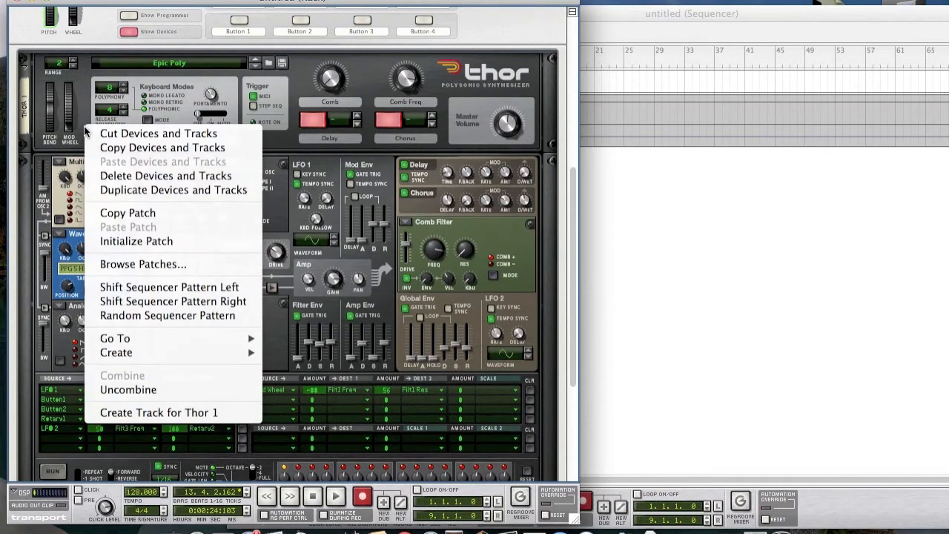
{"action": "left_click", "coordinate": [136, 241]}
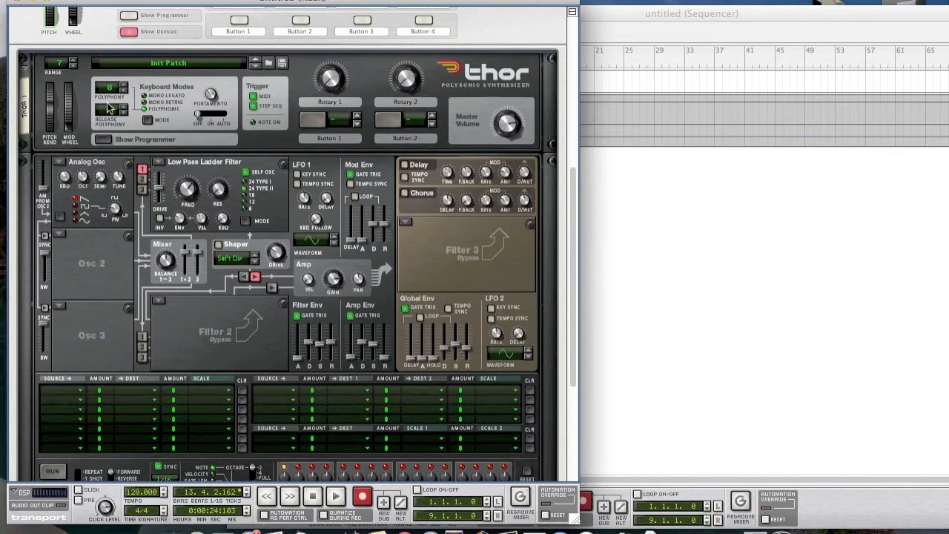
{"action": "left_click", "coordinate": [73, 62]}
Set all three Thor oscillators to Multi Oscillator and route oscillators 2 and 3 into Filter 1.
{"action": "left_click", "coordinate": [65, 163]}
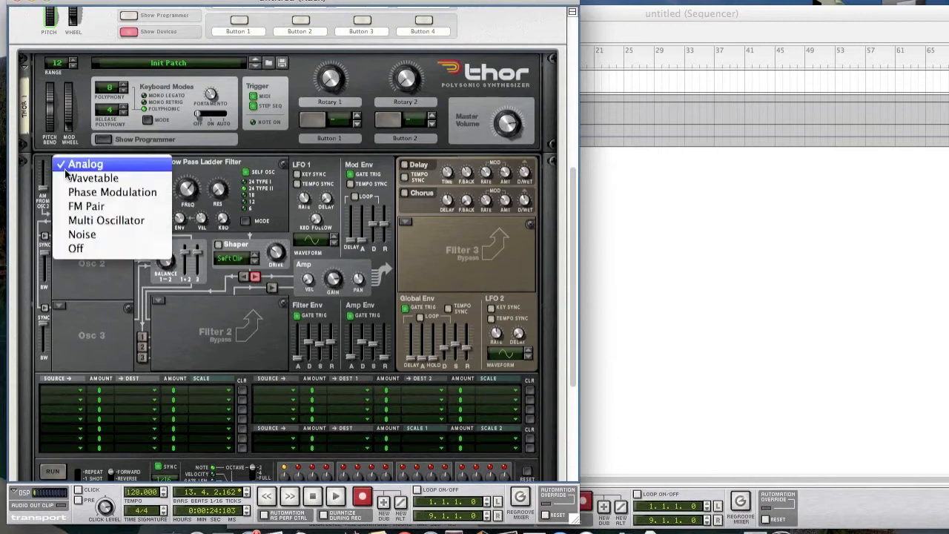
{"action": "left_click", "coordinate": [81, 220]}
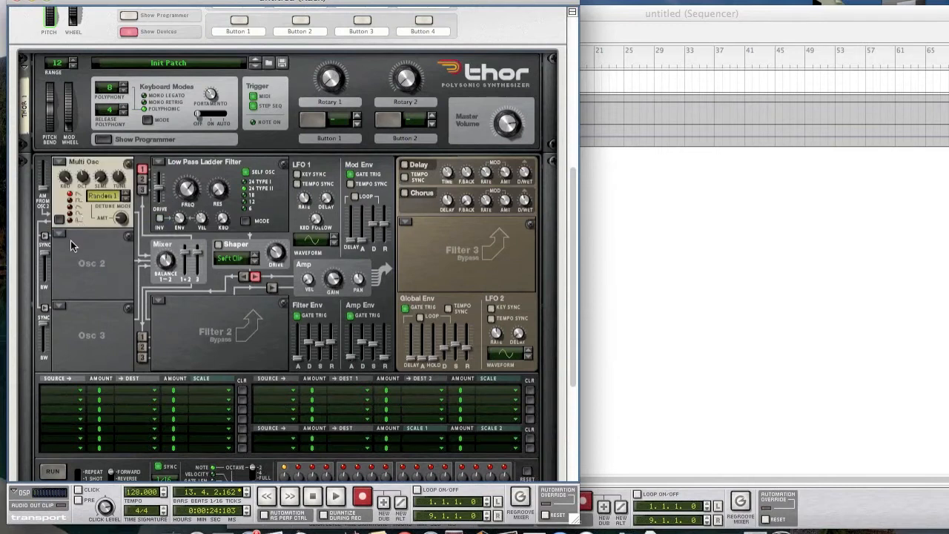
{"action": "left_click", "coordinate": [60, 235]}
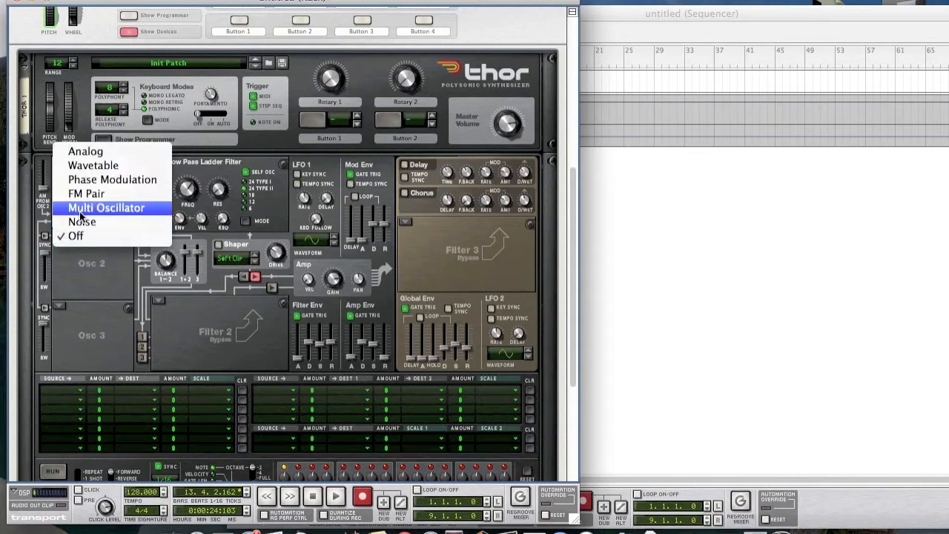
{"action": "left_click", "coordinate": [80, 211]}
{"action": "left_click", "coordinate": [60, 307]}
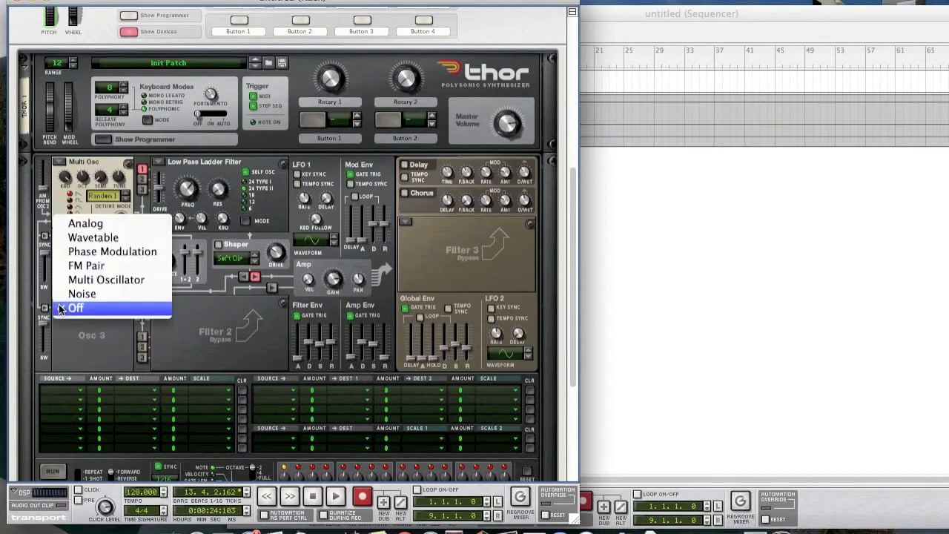
{"action": "left_click", "coordinate": [91, 281]}
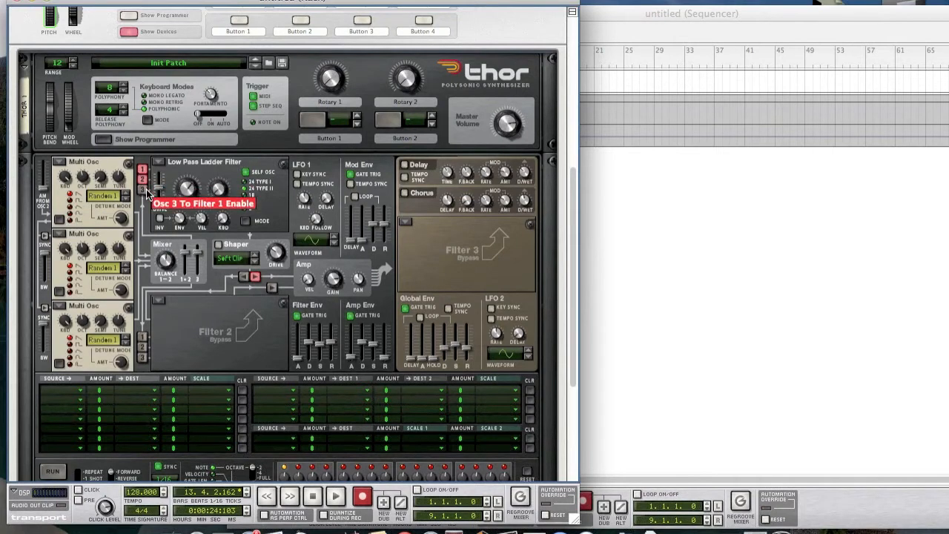
{"action": "left_click", "coordinate": [145, 190]}
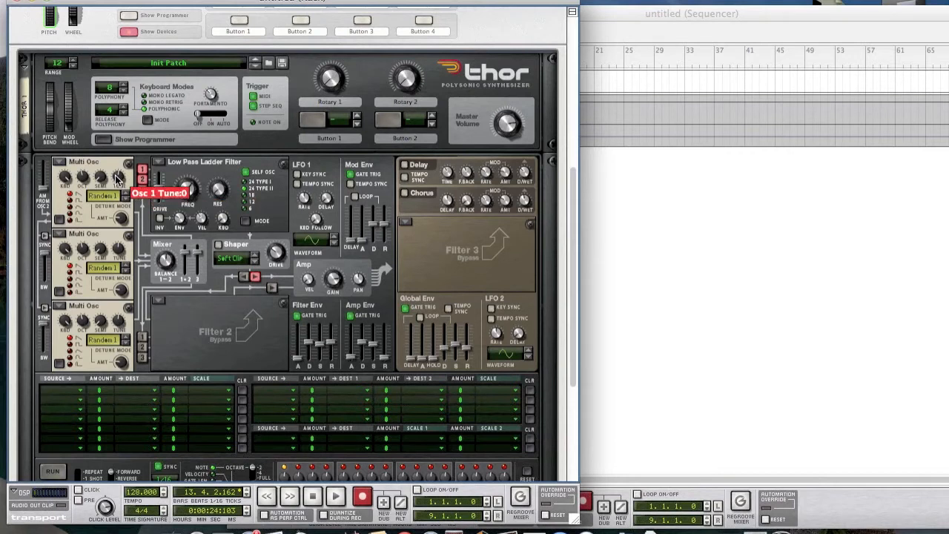
Fine-adjust the tune and detune amount knobs of Thor's Multi Oscillators.
{"action": "left_click_drag", "start_coordinate": [117, 179], "coordinate": [118, 178]}
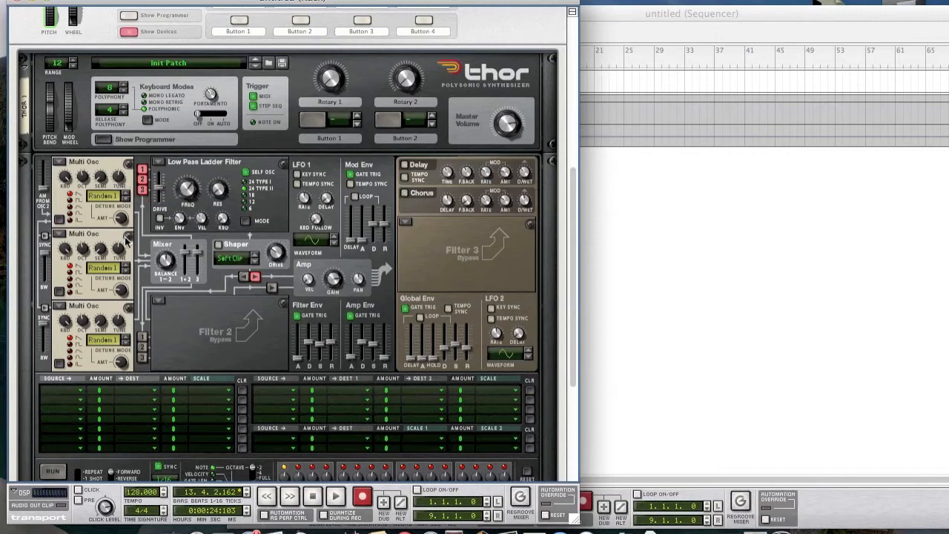
{"action": "left_click_drag", "start_coordinate": [124, 219], "coordinate": [123, 217]}
{"action": "mouse_move", "coordinate": [121, 293]}
{"action": "left_click_drag", "start_coordinate": [121, 293], "coordinate": [121, 290]}
{"action": "mouse_move", "coordinate": [119, 324]}
{"action": "left_click_drag", "start_coordinate": [119, 324], "coordinate": [104, 317]}
{"action": "mouse_move", "coordinate": [125, 363]}
Raise the drive of Thor's Filter 1, the Low Pass Ladder Filter, slightly.
{"action": "mouse_move", "coordinate": [162, 190]}
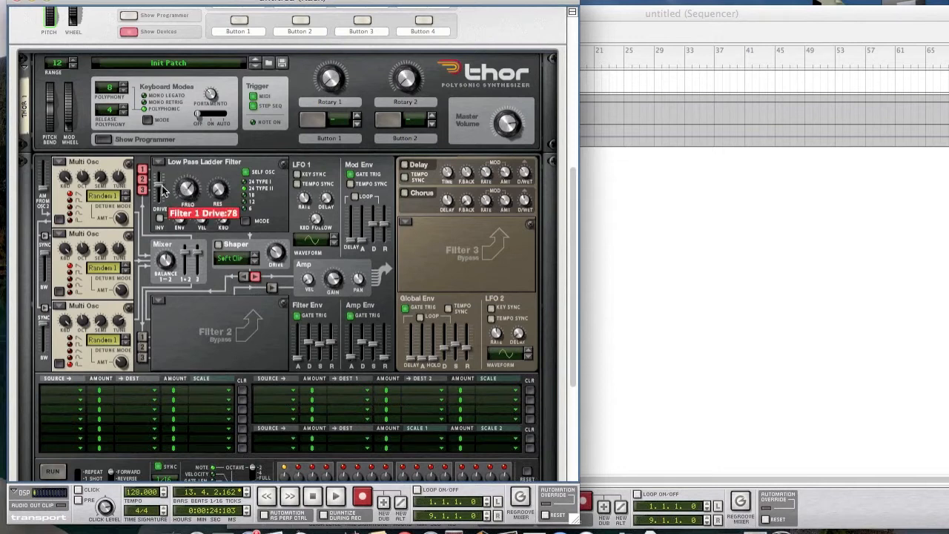
{"action": "left_click_drag", "start_coordinate": [163, 191], "coordinate": [161, 188]}
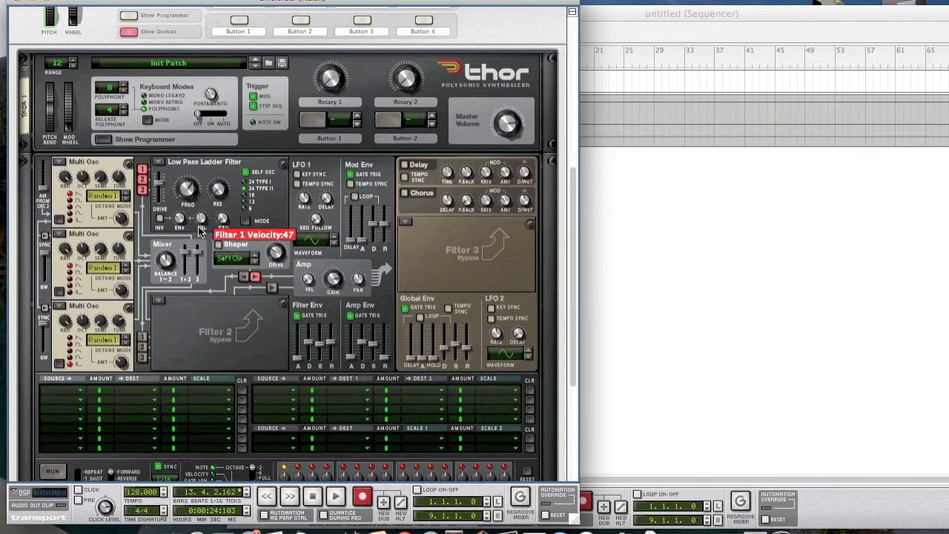
{"action": "mouse_move", "coordinate": [183, 229]}
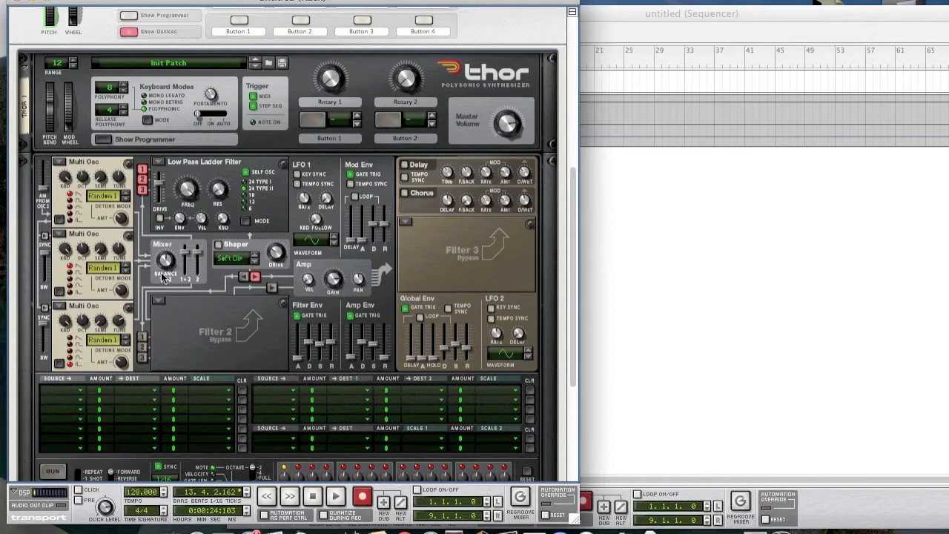
Adjust the balance between oscillators 1 and 2 in Thor's mixer and lower the oscillator 3 level.
{"action": "left_click_drag", "start_coordinate": [169, 271], "coordinate": [166, 266]}
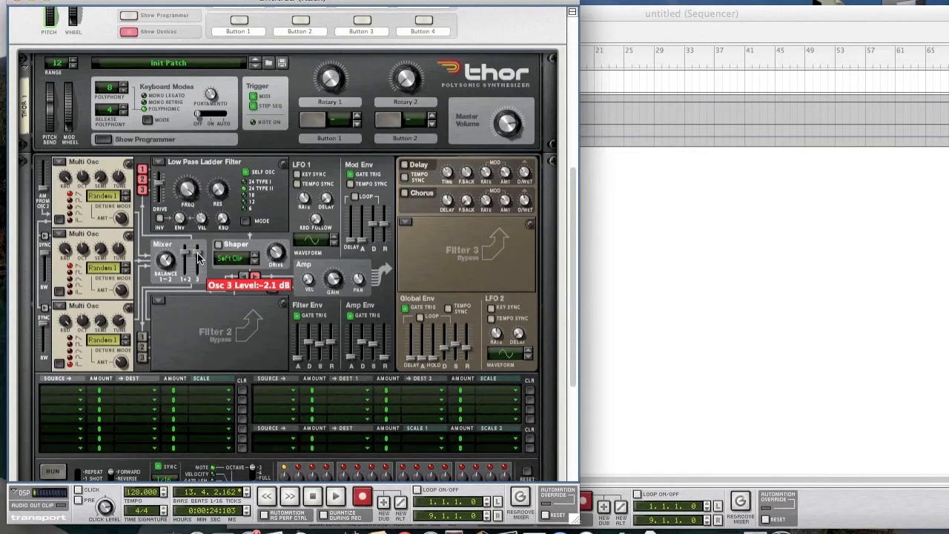
{"action": "left_click_drag", "start_coordinate": [197, 255], "coordinate": [197, 264]}
{"action": "left_click_drag", "start_coordinate": [198, 265], "coordinate": [198, 266]}
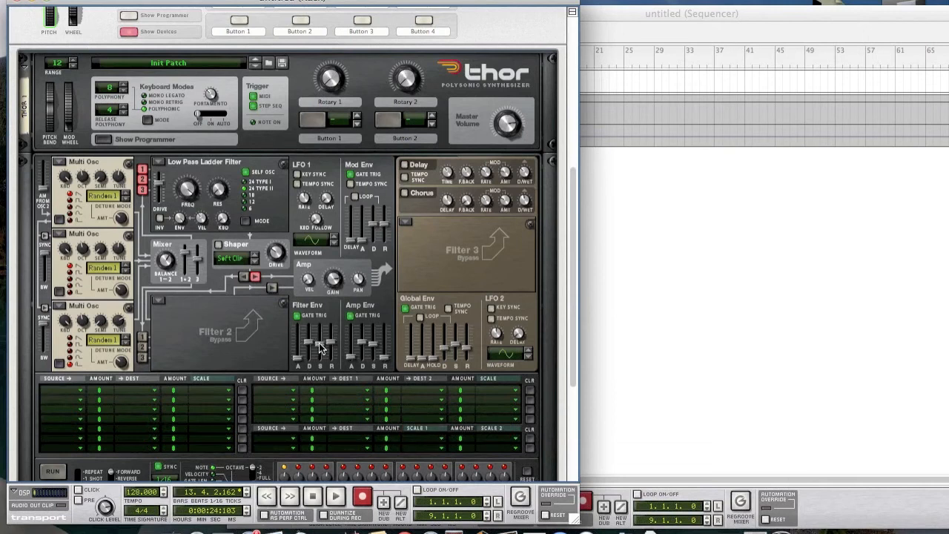
Raise the Filter Env and Amp Env sustain to maximum, shorten the filter decay and release slightly, and lengthen the amp release slightly.
{"action": "left_click_drag", "start_coordinate": [321, 348], "coordinate": [320, 296]}
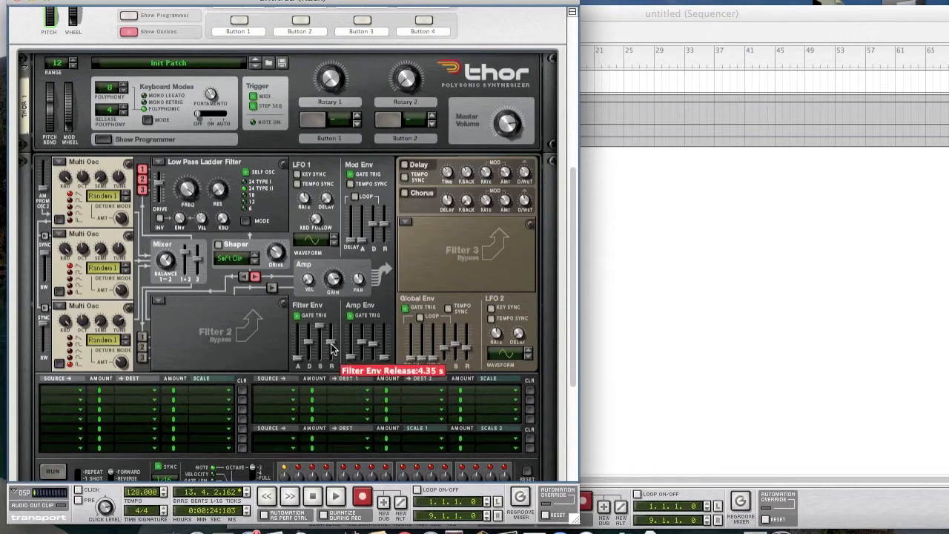
{"action": "left_click_drag", "start_coordinate": [332, 349], "coordinate": [309, 349]}
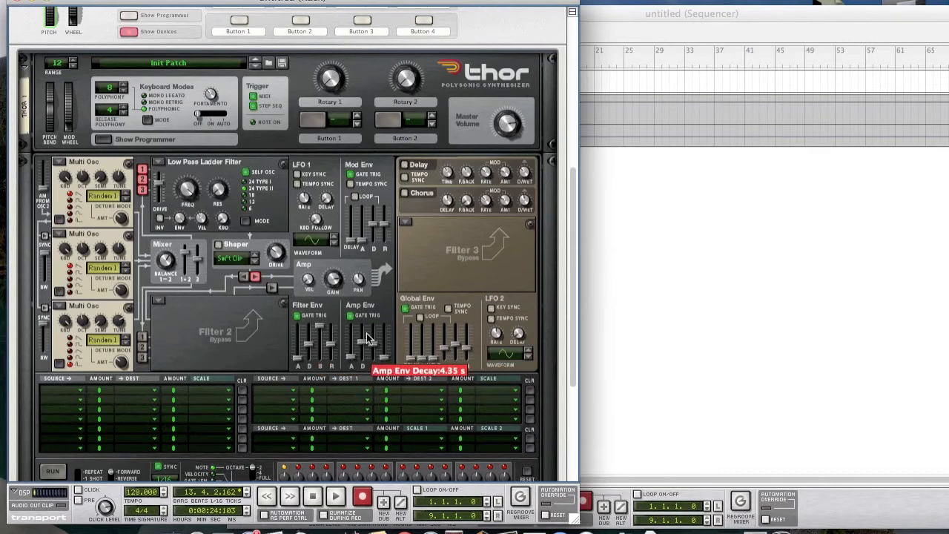
{"action": "left_click_drag", "start_coordinate": [373, 347], "coordinate": [374, 320]}
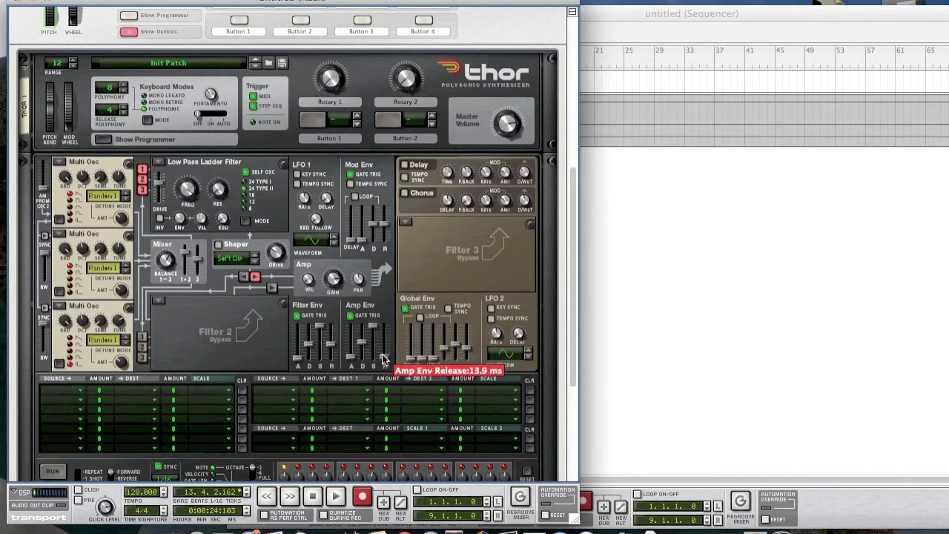
{"action": "left_click_drag", "start_coordinate": [384, 361], "coordinate": [398, 356]}
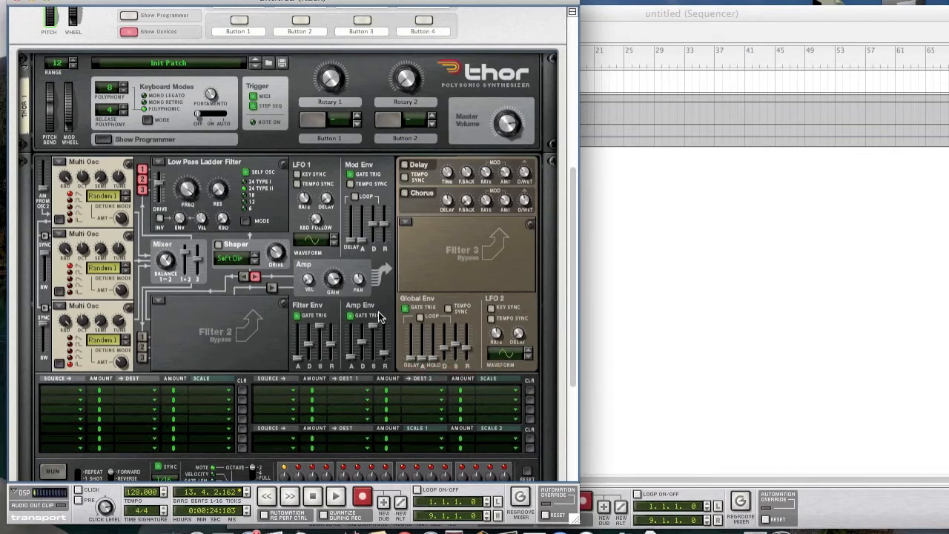
Add a BV512 Digital Vocoder after Thor, switch it to 4-band Equalizer mode and fine-adjust its band 4 level.
{"action": "scroll", "coordinate": [378, 317], "scroll_direction": "down", "scroll_amount": 3}
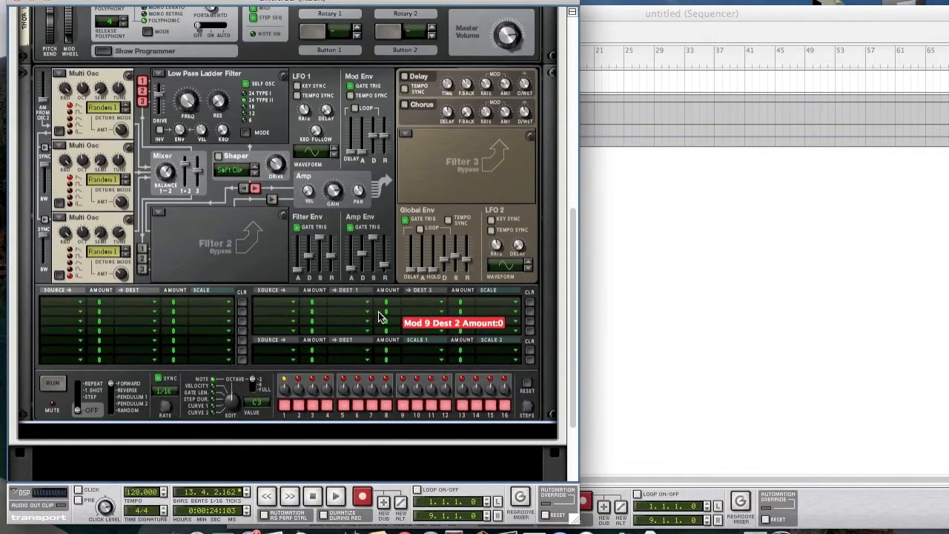
{"action": "scroll", "coordinate": [378, 318], "scroll_direction": "down", "scroll_amount": 1}
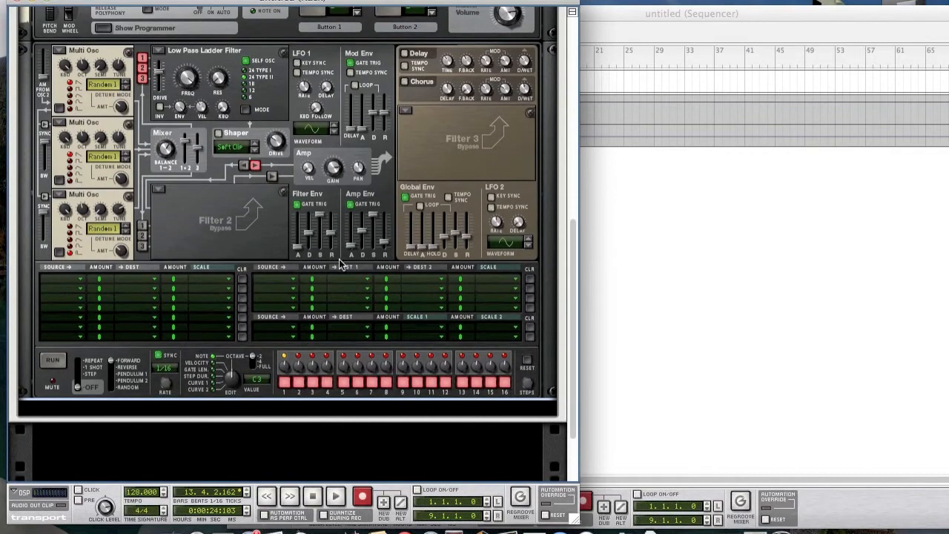
{"action": "scroll", "coordinate": [337, 283], "scroll_direction": "down", "scroll_amount": 1}
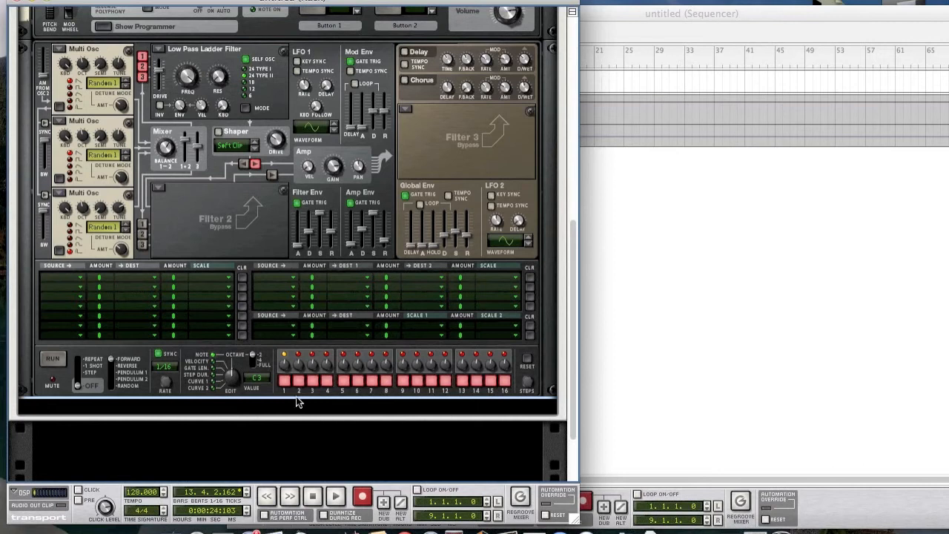
{"action": "right_click", "coordinate": [250, 248]}
{"action": "mouse_move", "coordinate": [312, 449]}
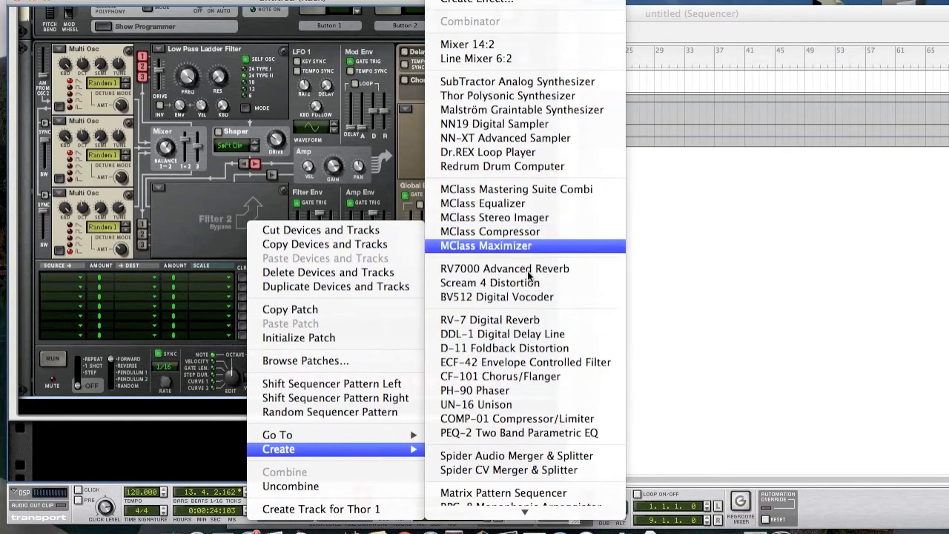
{"action": "left_click", "coordinate": [541, 298]}
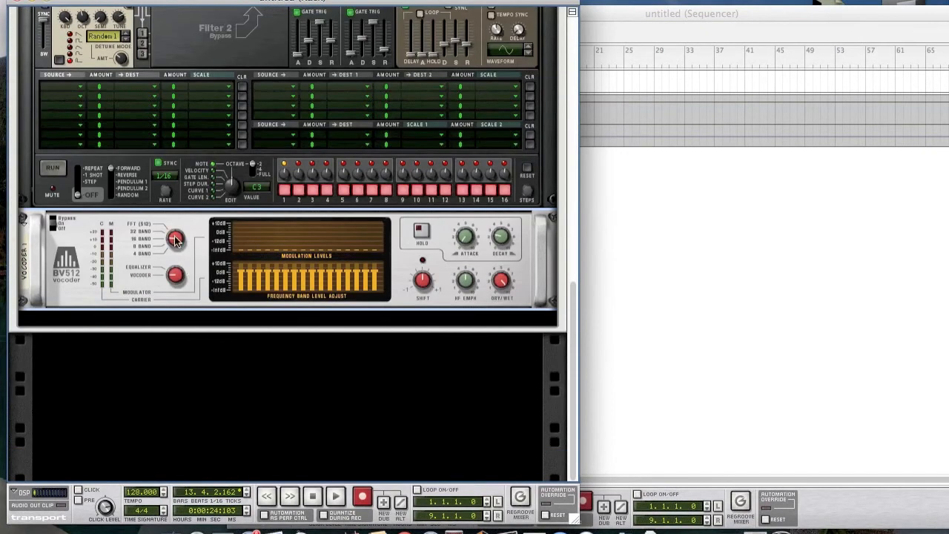
{"action": "left_click_drag", "start_coordinate": [179, 241], "coordinate": [184, 271]}
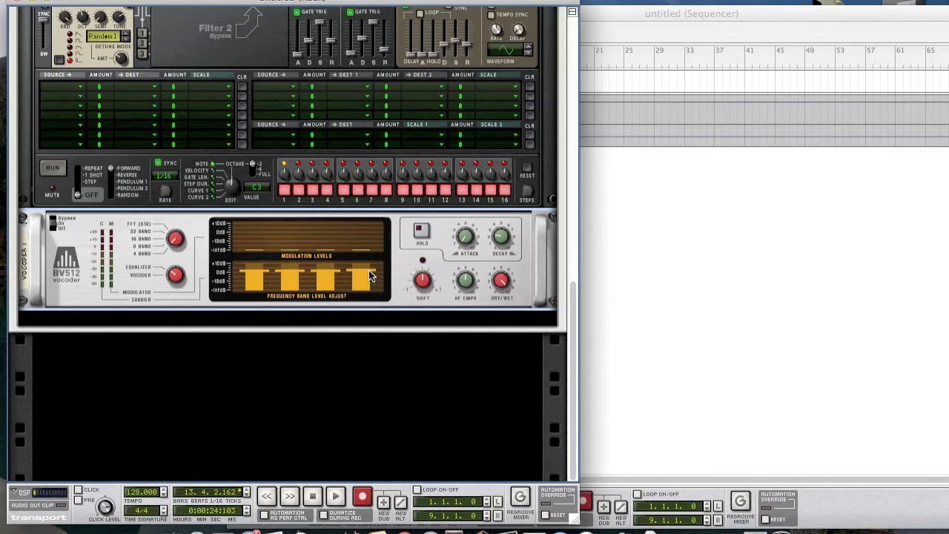
{"action": "left_click_drag", "start_coordinate": [369, 271], "coordinate": [370, 273]}
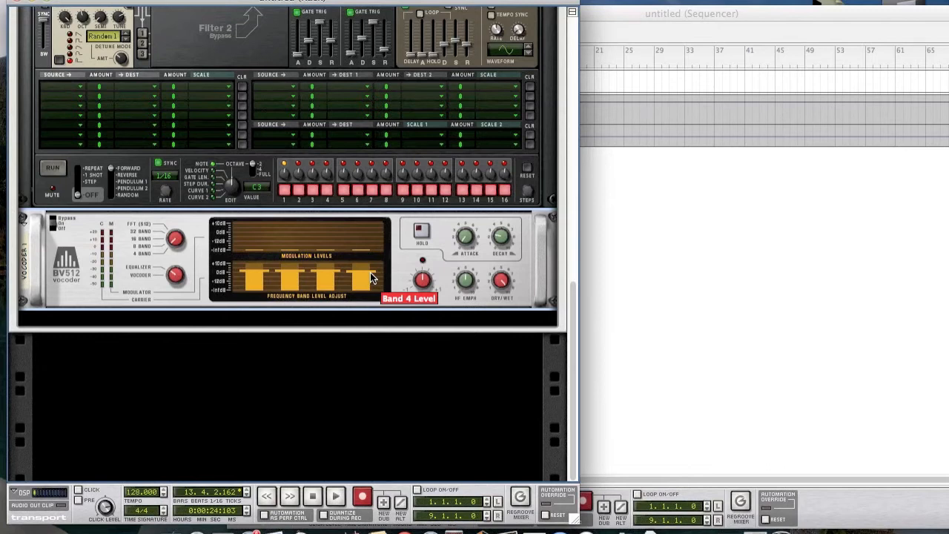
Add an MClass Equalizer after the vocoder and enable its Lo Cut, Param 2 and Hi Shelf bands.
{"action": "left_click", "coordinate": [187, 300]}
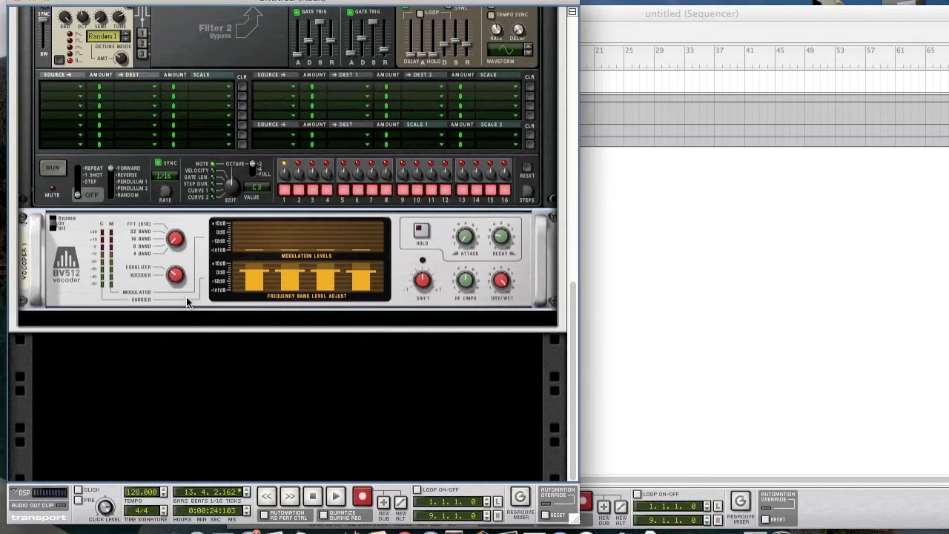
{"action": "right_click", "coordinate": [188, 302]}
{"action": "mouse_move", "coordinate": [245, 420]}
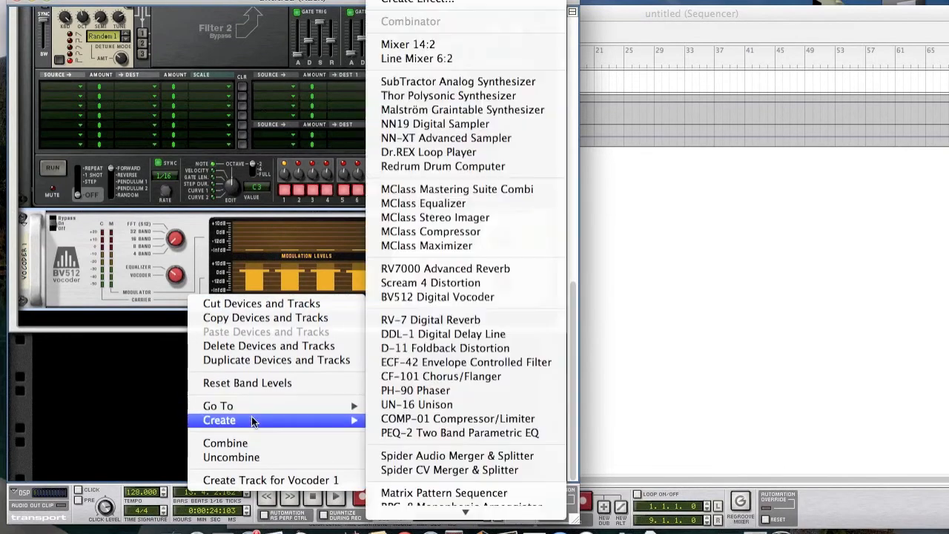
{"action": "left_click", "coordinate": [422, 203]}
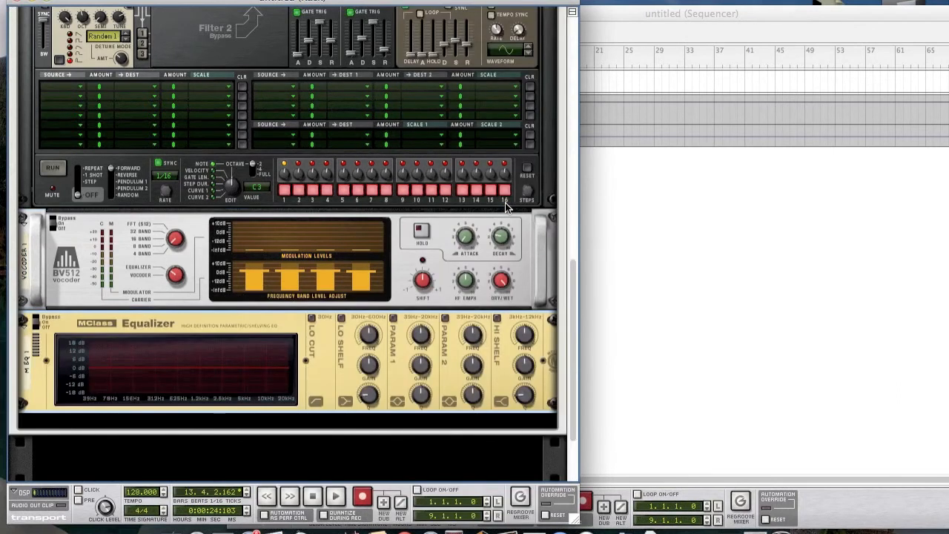
{"action": "left_click", "coordinate": [312, 319]}
{"action": "left_click", "coordinate": [446, 318]}
{"action": "left_click", "coordinate": [498, 318]}
Raise the equalizer's Hi Shelf frequency and gain slightly, set the Param 2 gain to 3.4 dB and slightly lower its Q.
{"action": "left_click_drag", "start_coordinate": [524, 340], "coordinate": [524, 342]}
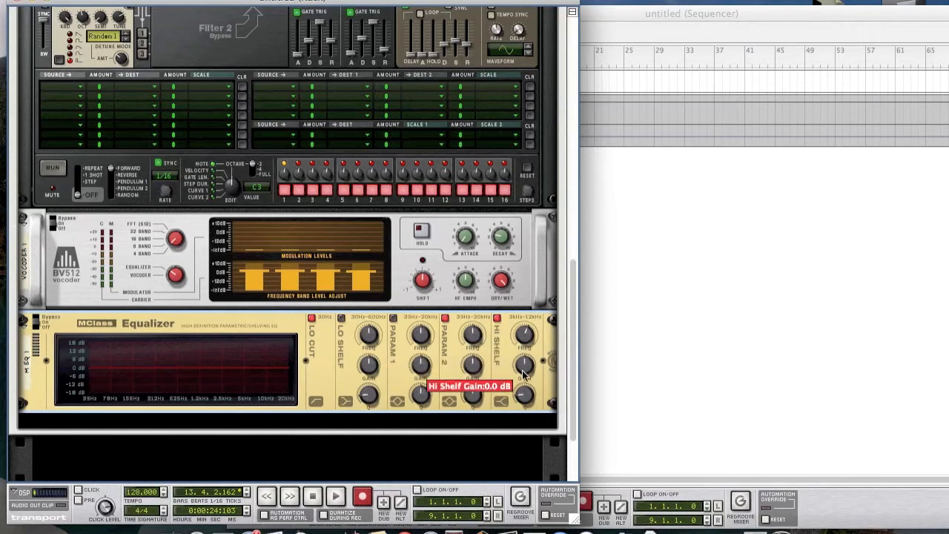
{"action": "left_click_drag", "start_coordinate": [524, 366], "coordinate": [520, 364]}
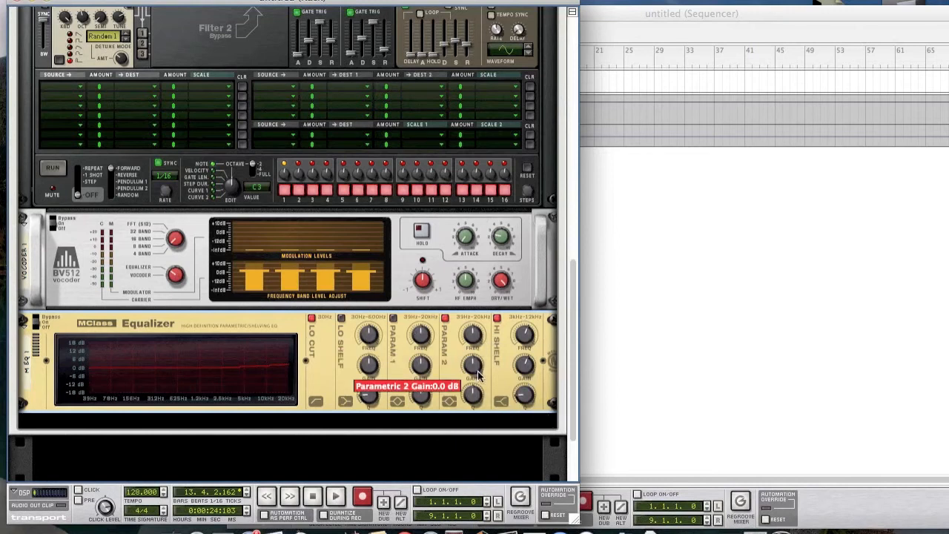
{"action": "left_click_drag", "start_coordinate": [478, 376], "coordinate": [468, 371]}
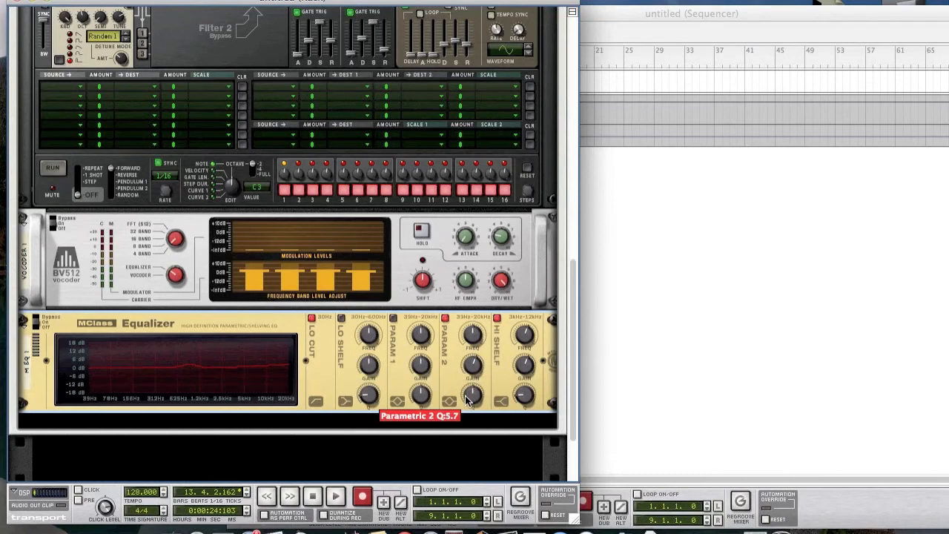
{"action": "left_click_drag", "start_coordinate": [466, 398], "coordinate": [467, 400]}
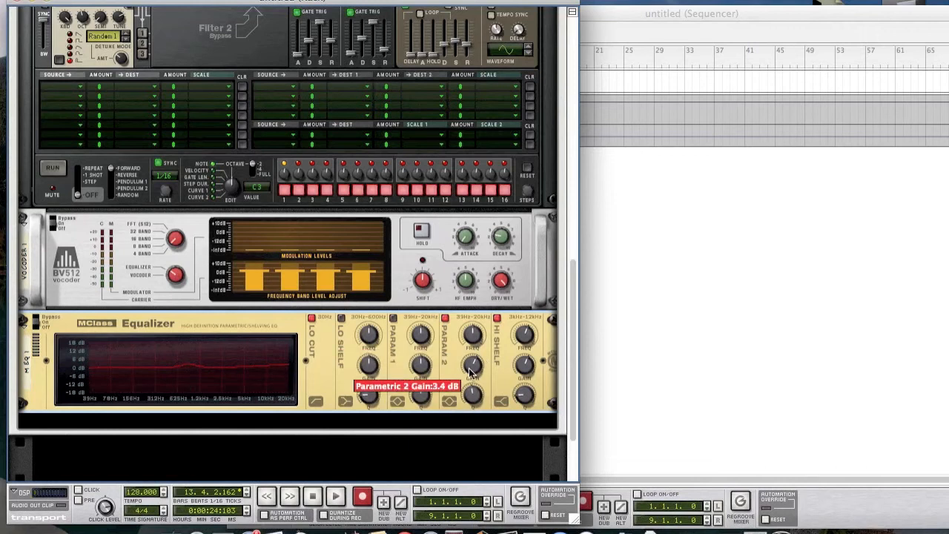
{"action": "scroll", "coordinate": [471, 370], "scroll_direction": "up", "scroll_amount": 2}
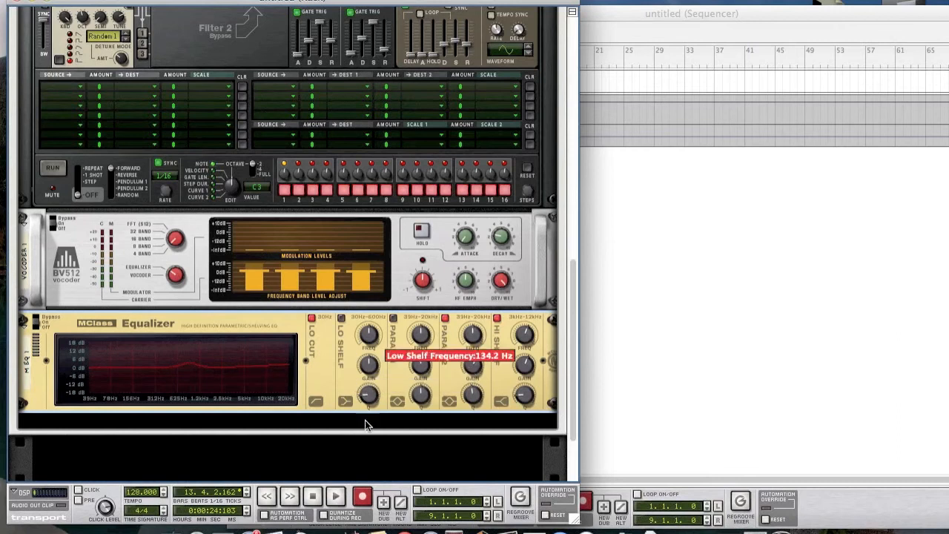
Add an RV7000 Advanced Reverb after the MClass Equalizer.
{"action": "scroll", "coordinate": [371, 464], "scroll_direction": "down", "scroll_amount": 4}
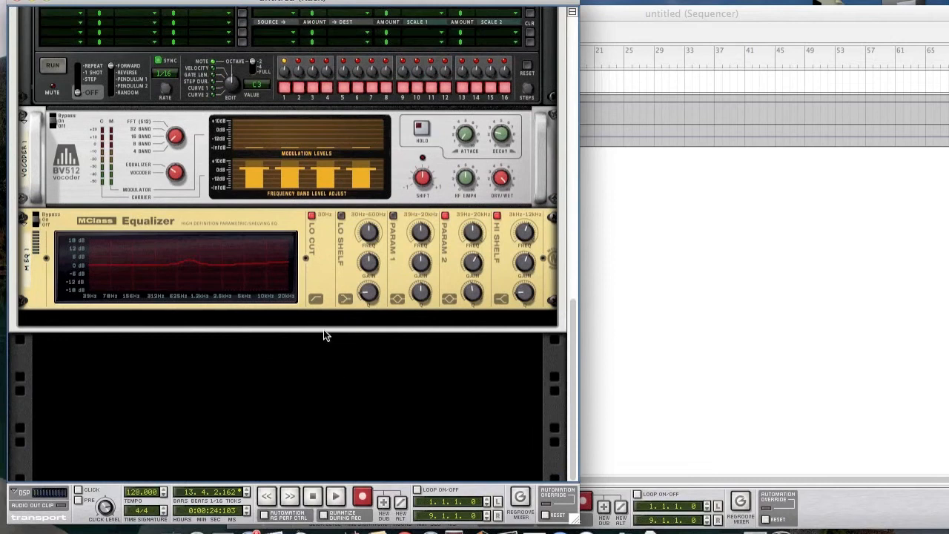
{"action": "right_click", "coordinate": [331, 297]}
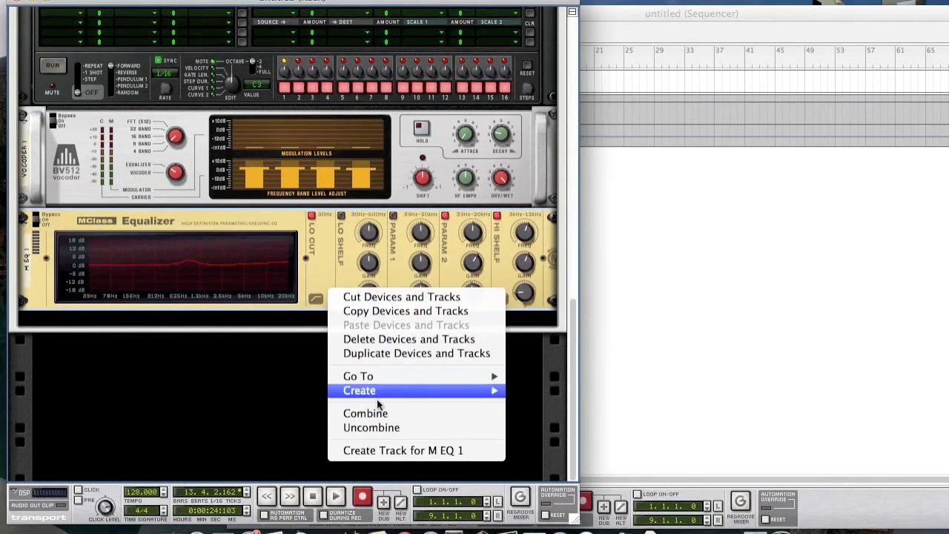
{"action": "mouse_move", "coordinate": [379, 396]}
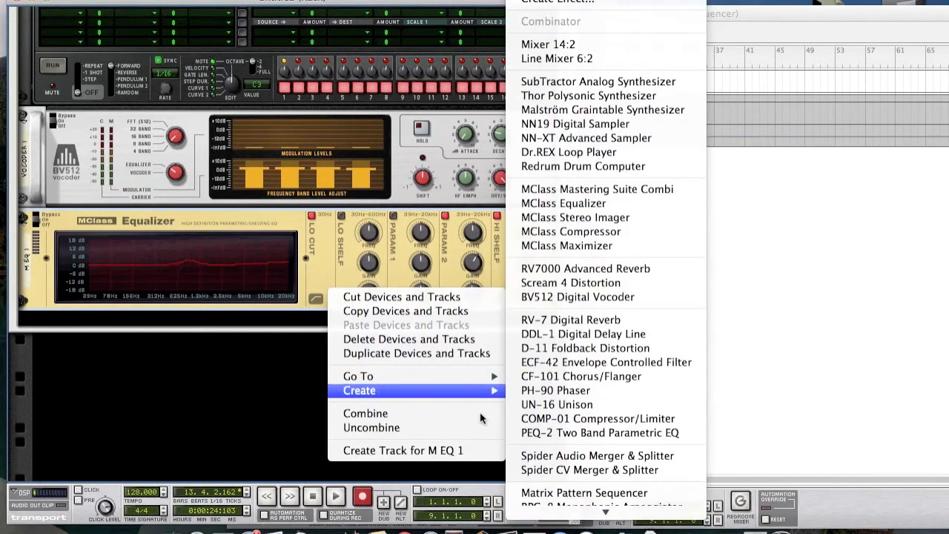
{"action": "left_click", "coordinate": [570, 269]}
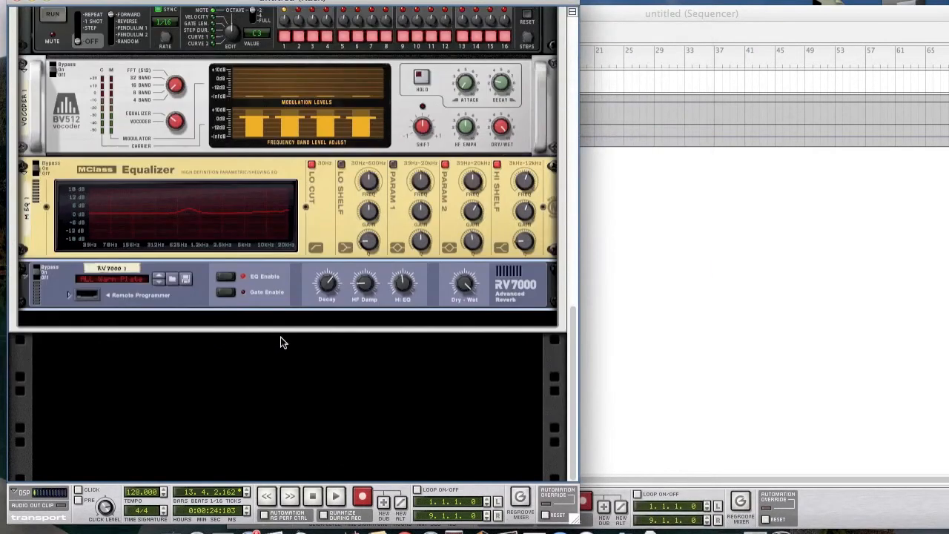
Set the RV7000's decay to about 67, raise HF Damp and Hi EQ slightly, and lower Dry/Wet well below half.
{"action": "mouse_move", "coordinate": [327, 295]}
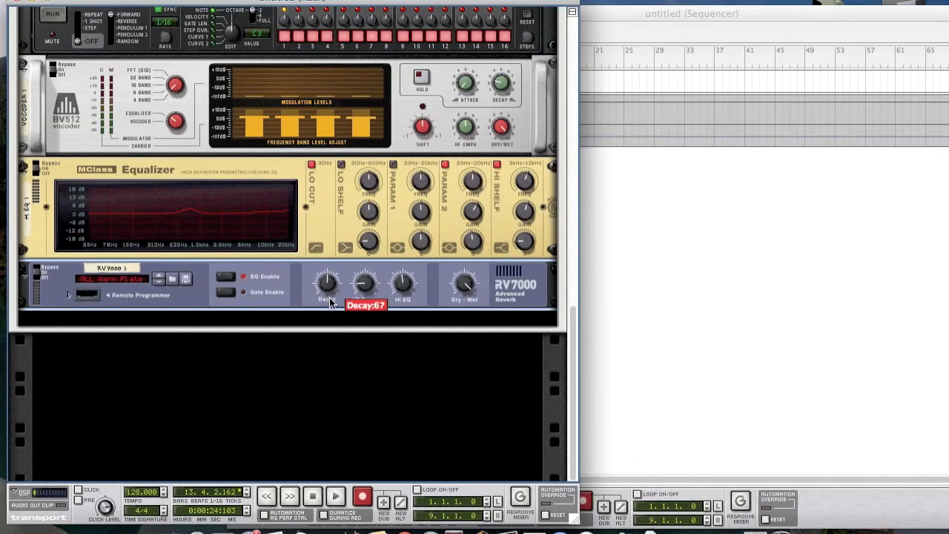
{"action": "mouse_move", "coordinate": [373, 286]}
{"action": "left_click_drag", "start_coordinate": [367, 285], "coordinate": [368, 284]}
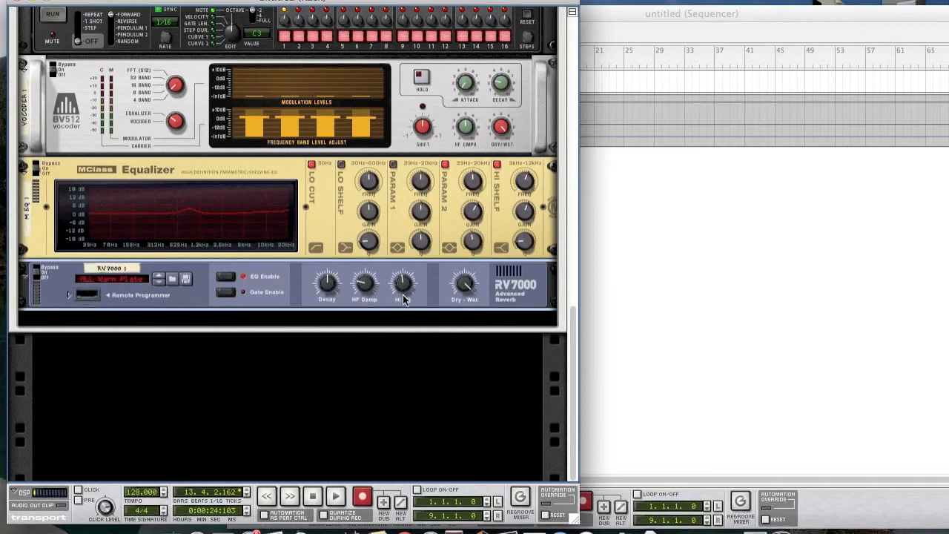
{"action": "mouse_move", "coordinate": [403, 295]}
{"action": "left_click_drag", "start_coordinate": [401, 290], "coordinate": [400, 289]}
{"action": "mouse_move", "coordinate": [473, 280]}
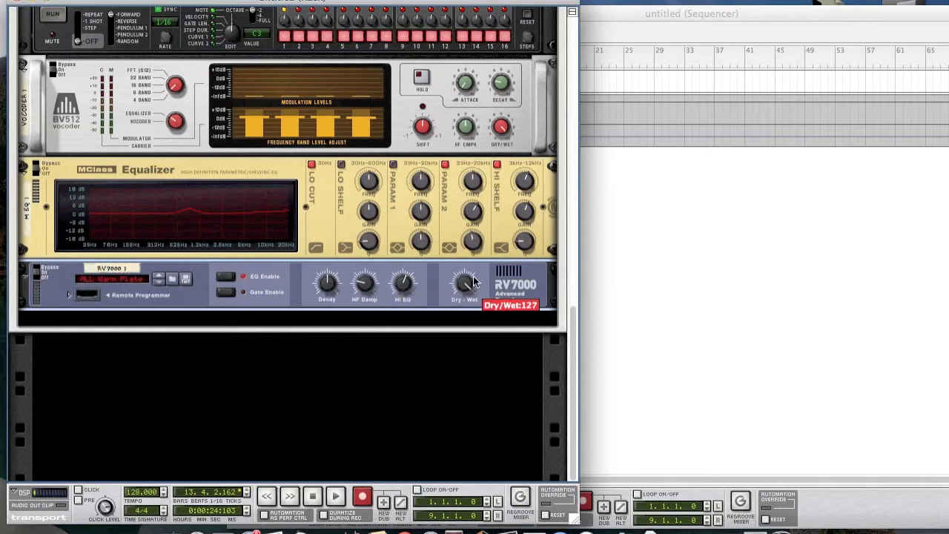
{"action": "left_click_drag", "start_coordinate": [473, 280], "coordinate": [463, 323]}
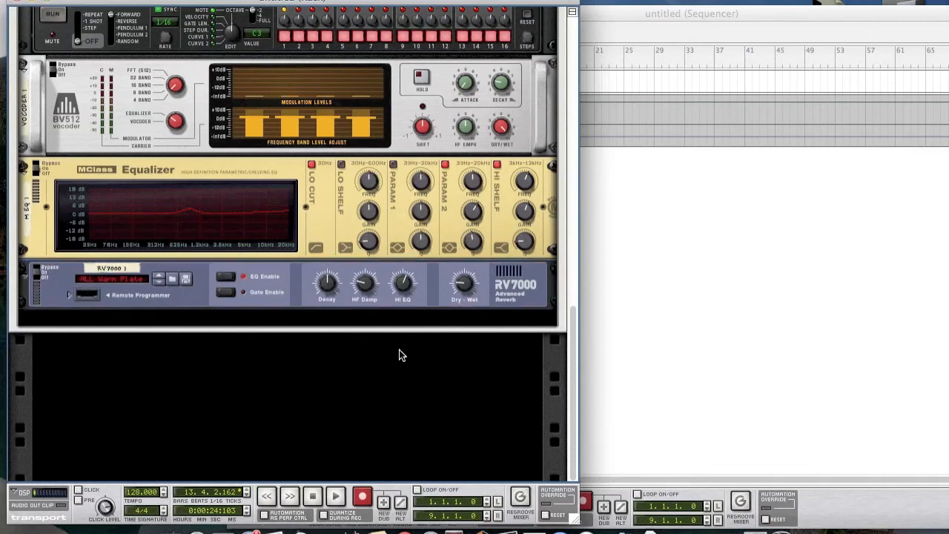
Play the Zero 76 sequence from bar 1 to hear the sound with its effects, and stop playback.
{"action": "left_click", "coordinate": [617, 349]}
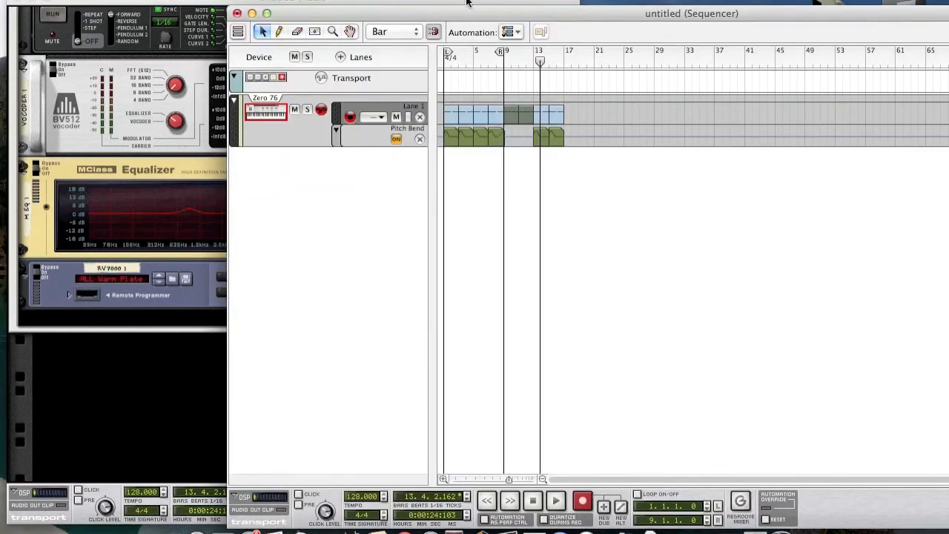
{"action": "left_click_drag", "start_coordinate": [540, 56], "coordinate": [444, 58]}
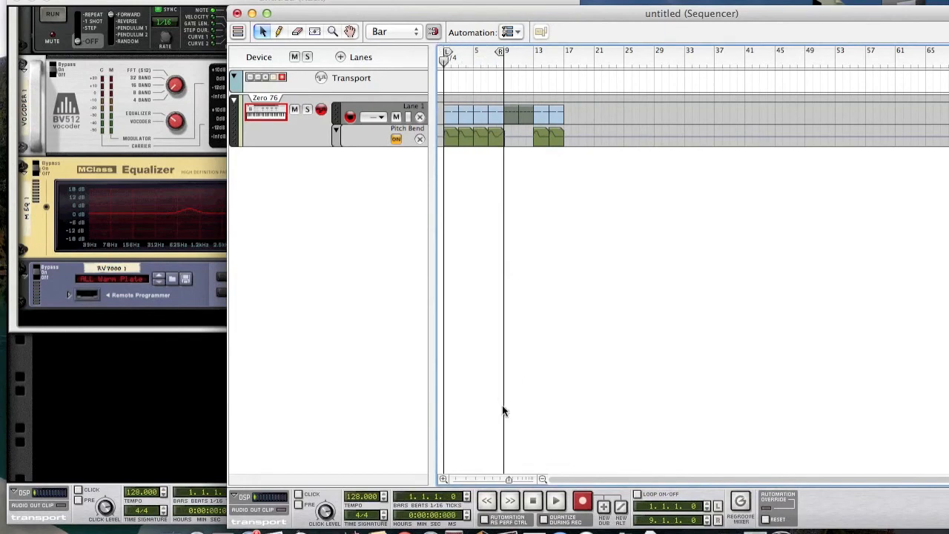
{"action": "left_click", "coordinate": [556, 501]}
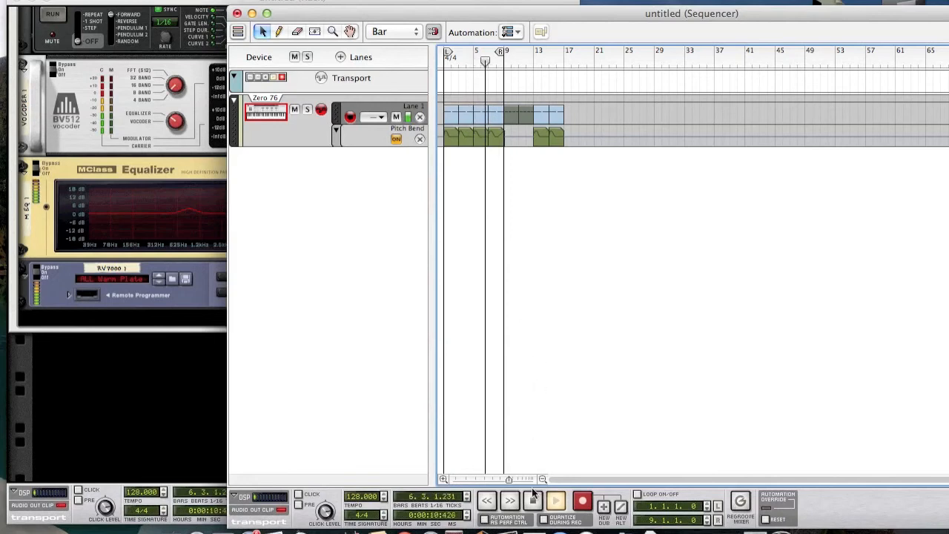
{"action": "left_click", "coordinate": [536, 503]}
Return to the rack and add an MClass Compressor after the RV7000 reverb.
{"action": "left_click", "coordinate": [129, 453]}
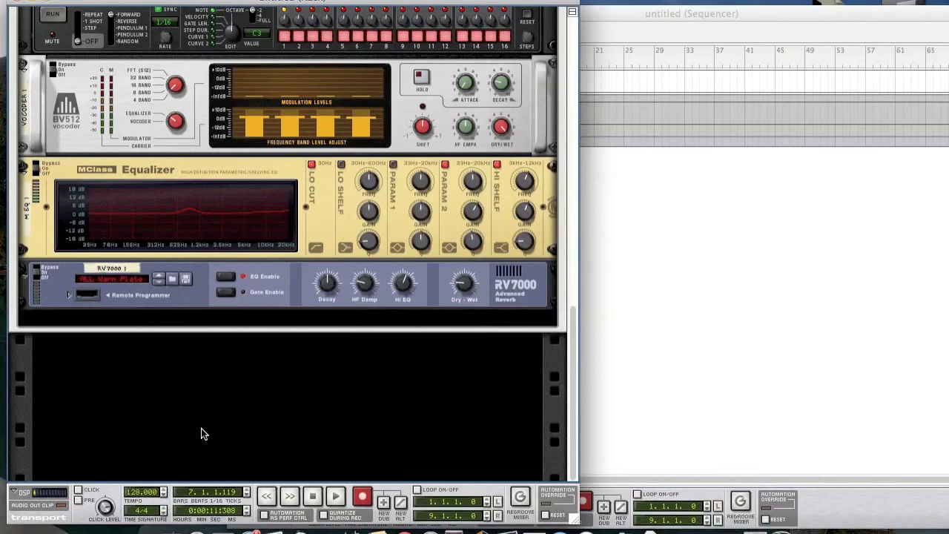
{"action": "right_click", "coordinate": [212, 299]}
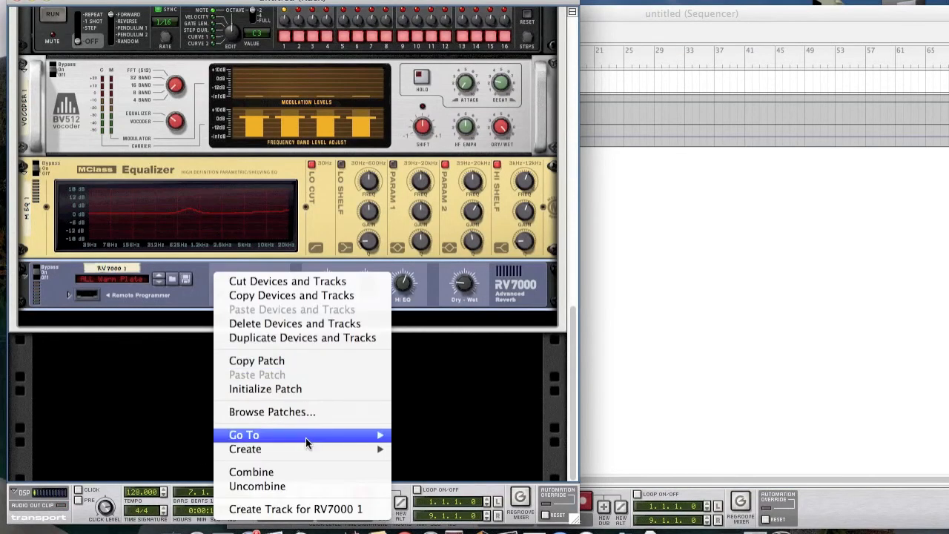
{"action": "mouse_move", "coordinate": [305, 448]}
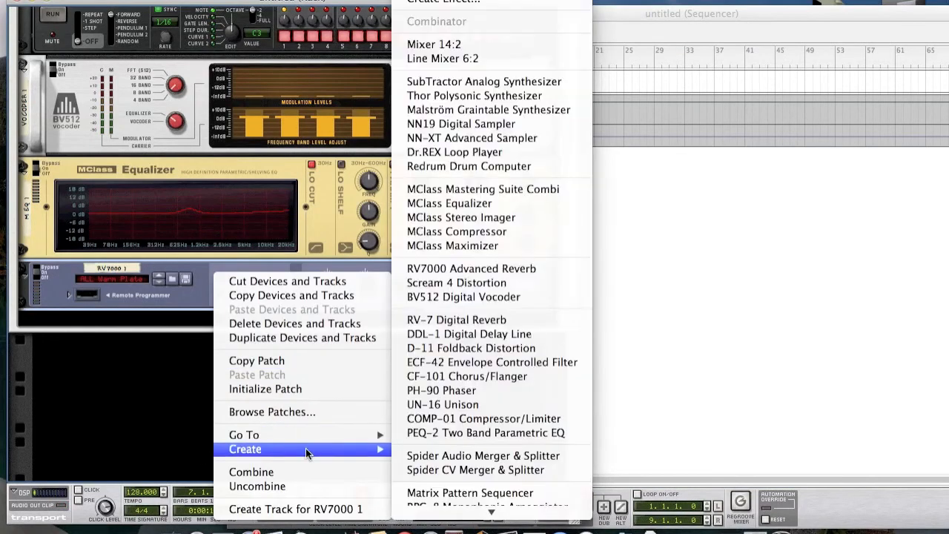
{"action": "left_click", "coordinate": [493, 232]}
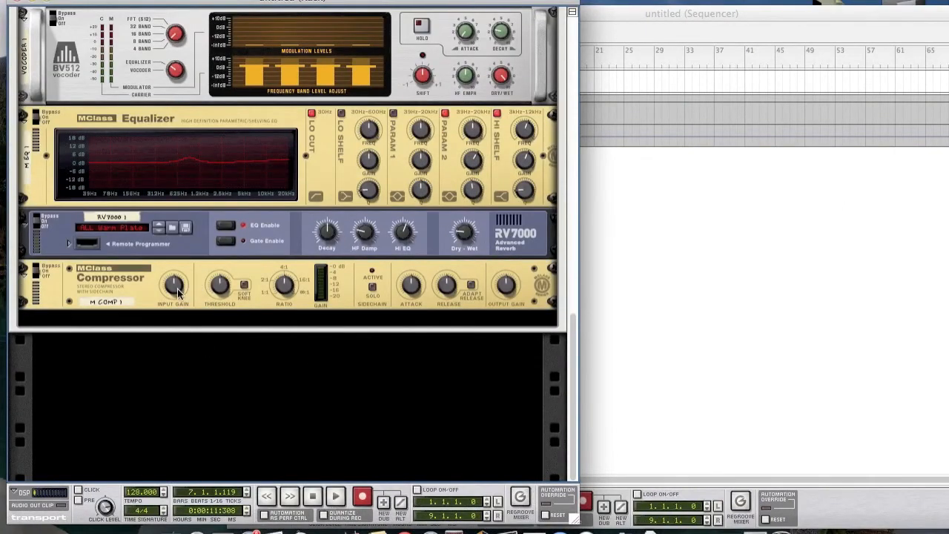
Raise the compressor's input gain slightly, raise its threshold, and set the ratio to 4.96:1.
{"action": "left_click_drag", "start_coordinate": [178, 293], "coordinate": [177, 289]}
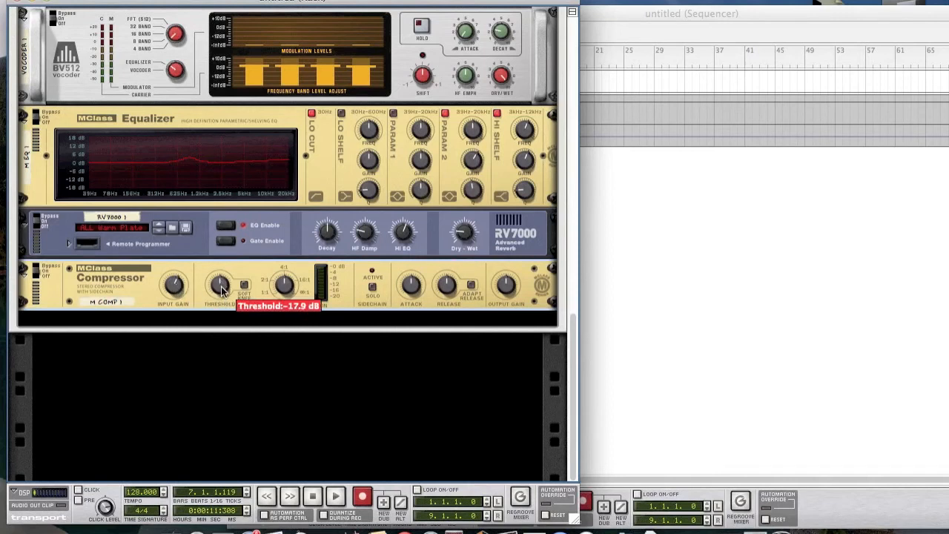
{"action": "left_click_drag", "start_coordinate": [220, 290], "coordinate": [211, 268]}
{"action": "mouse_move", "coordinate": [281, 292]}
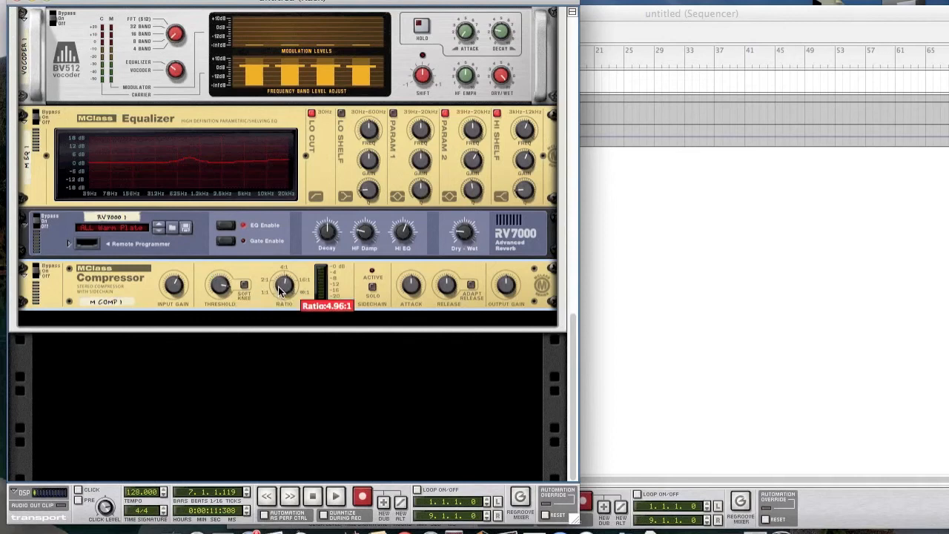
Lengthen the compressor's attack slightly and set its release to about 327 ms.
{"action": "mouse_move", "coordinate": [413, 284]}
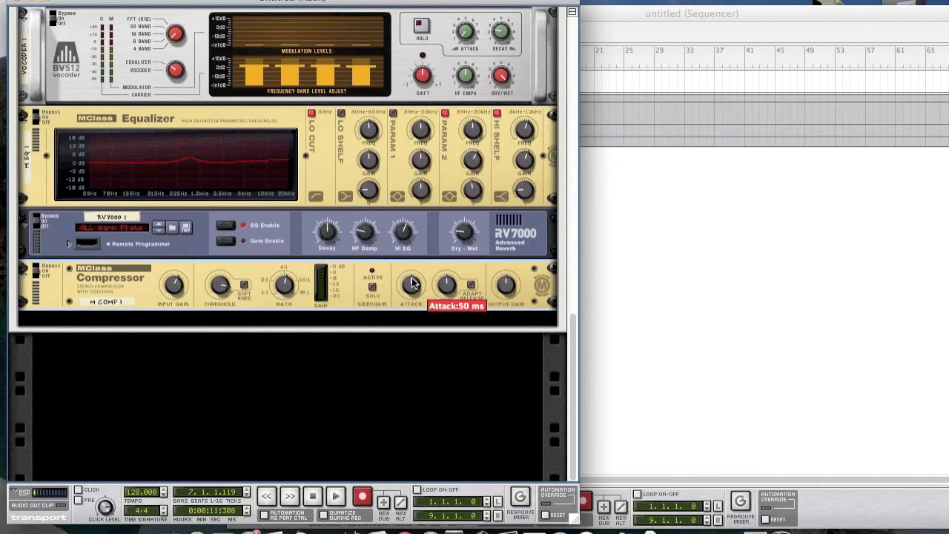
{"action": "scroll", "coordinate": [411, 284], "scroll_direction": "up", "scroll_amount": 3}
{"action": "mouse_move", "coordinate": [454, 291]}
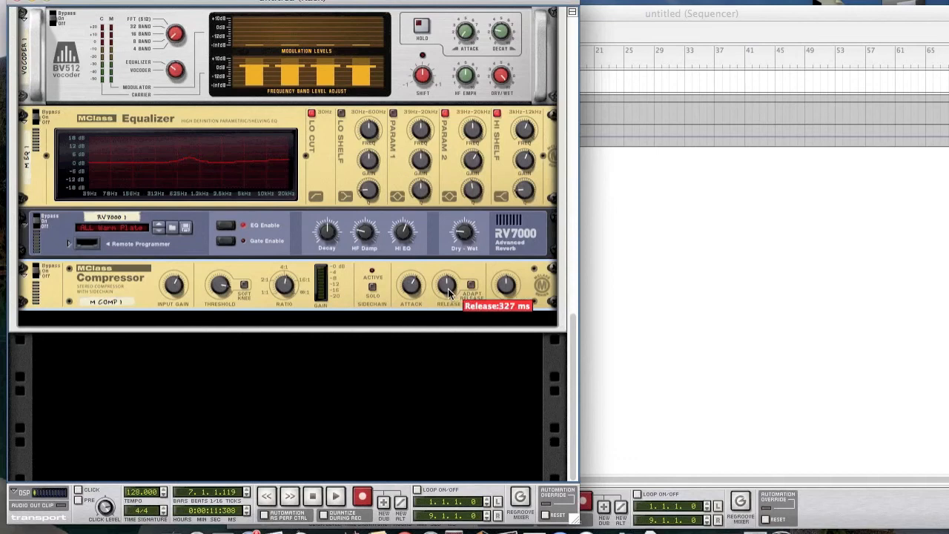
{"action": "left_click_drag", "start_coordinate": [454, 289], "coordinate": [448, 295]}
{"action": "mouse_move", "coordinate": [517, 293]}
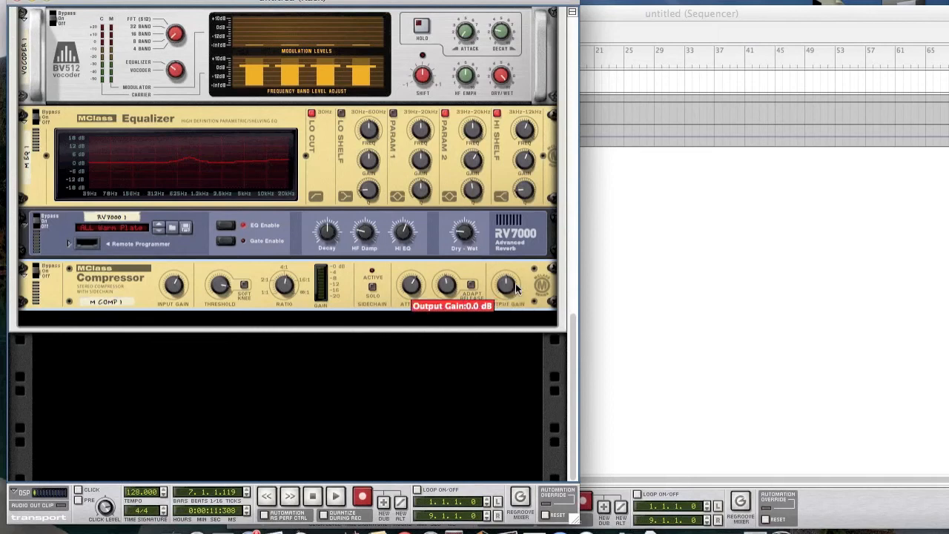
Fine-tune the MClass Compressor's output gain.
{"action": "left_click_drag", "start_coordinate": [518, 295], "coordinate": [517, 294]}
{"action": "left_click_drag", "start_coordinate": [517, 294], "coordinate": [518, 293]}
Play the Zero 76 sequence from bar 1, move the right locator to bar 13 during playback, and stop playback.
{"action": "left_click", "coordinate": [647, 280]}
{"action": "left_click_drag", "start_coordinate": [489, 64], "coordinate": [425, 59]}
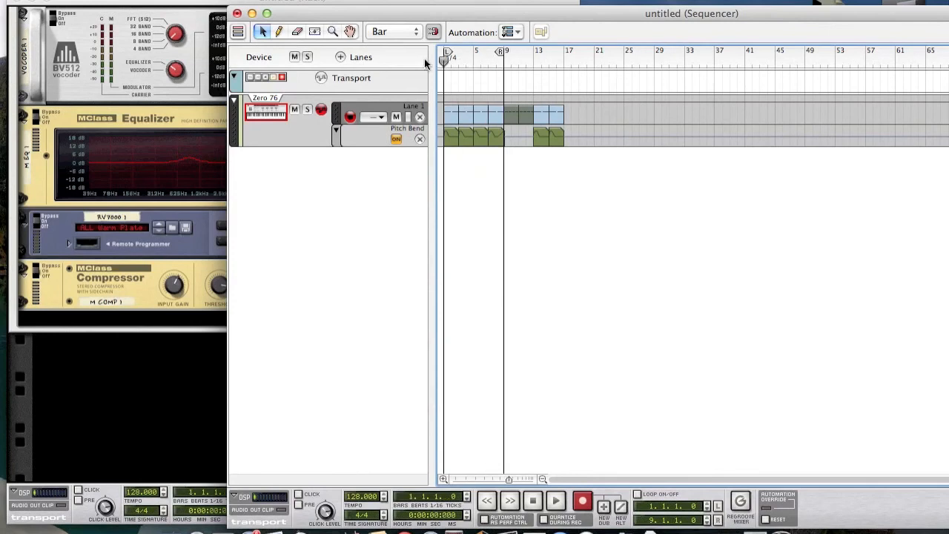
{"action": "key", "text": "space"}
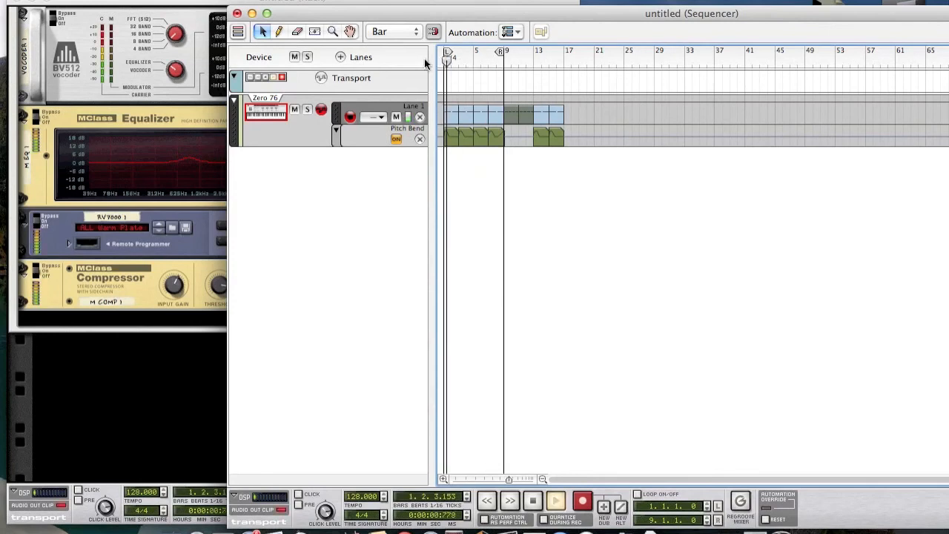
{"action": "key", "text": "XF86AudioRaiseVolume"}
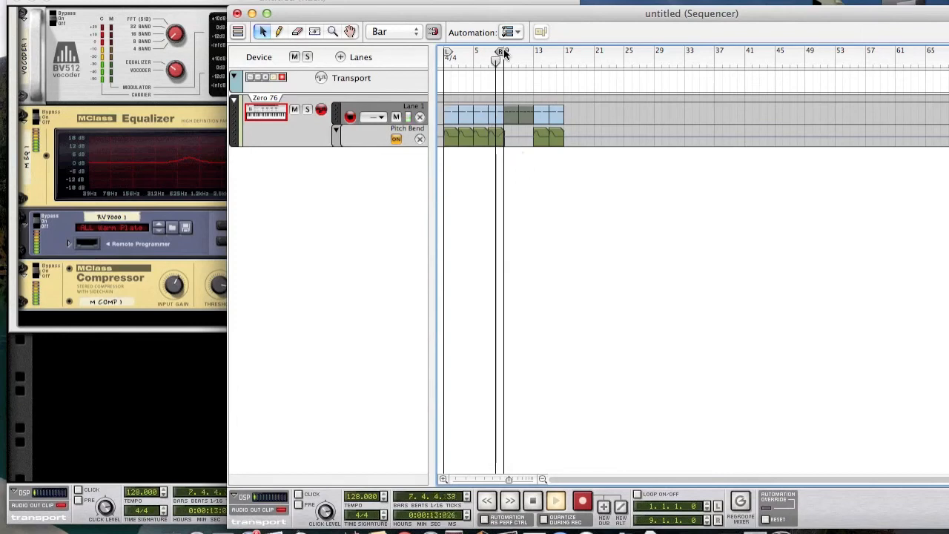
{"action": "left_click_drag", "start_coordinate": [502, 51], "coordinate": [531, 51]}
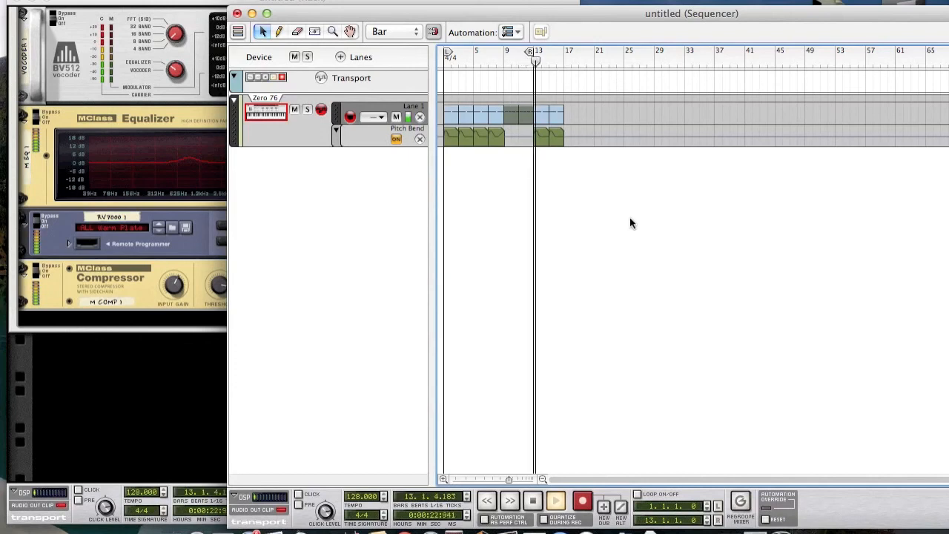
{"action": "key", "text": "space"}
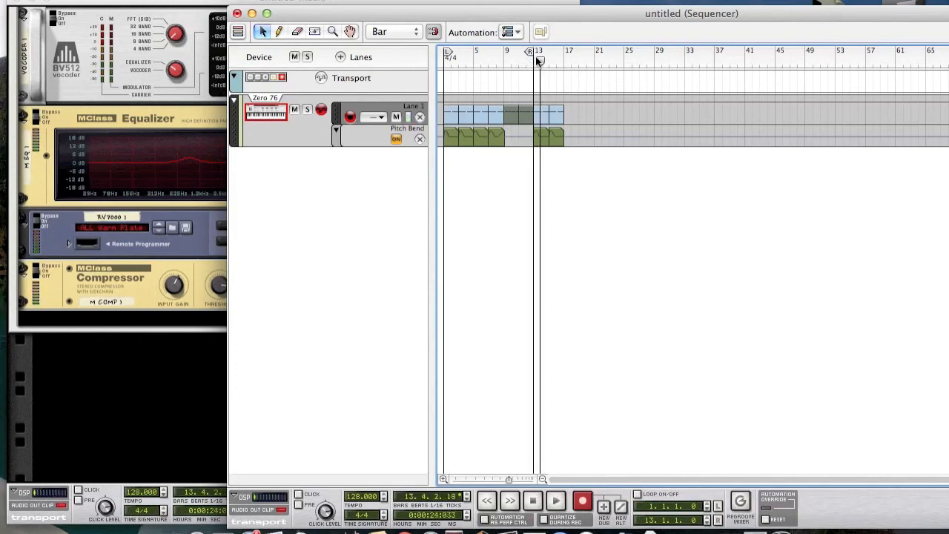
Reset the playhead to bar 1, examine the notes of the first Zero 76 clip, and return to the arrangement.
{"action": "left_click_drag", "start_coordinate": [536, 59], "coordinate": [434, 56]}
{"action": "double_click", "coordinate": [457, 115]}
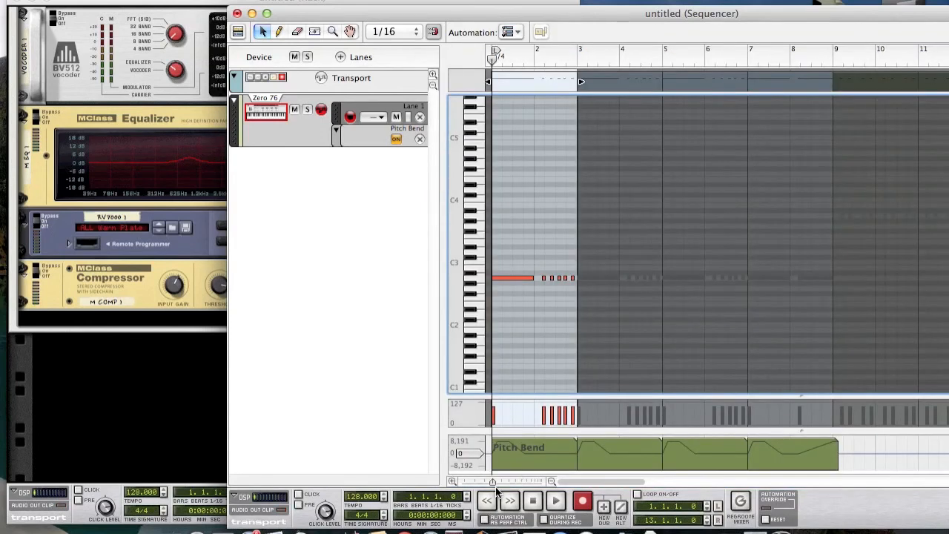
{"action": "left_click_drag", "start_coordinate": [492, 482], "coordinate": [482, 482]}
{"action": "left_click_drag", "start_coordinate": [576, 480], "coordinate": [566, 479]}
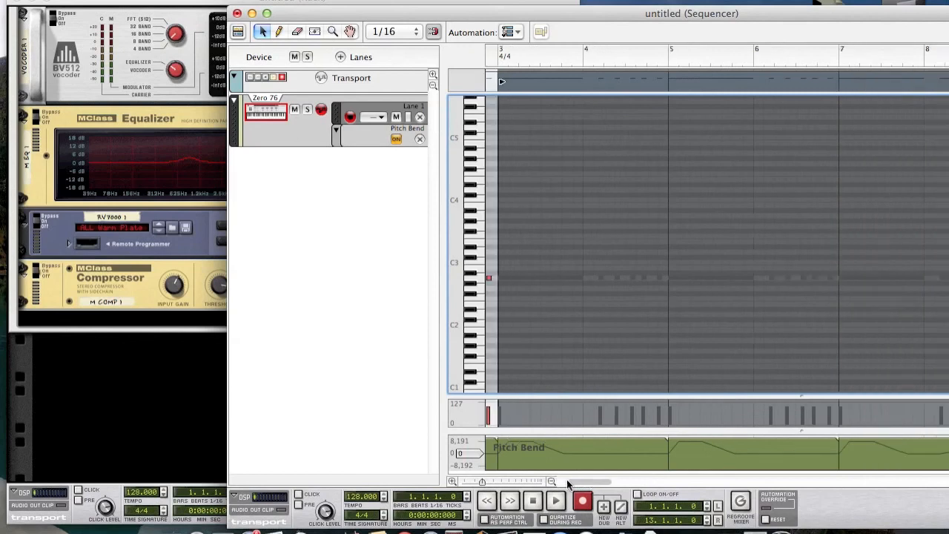
{"action": "left_click", "coordinate": [577, 259]}
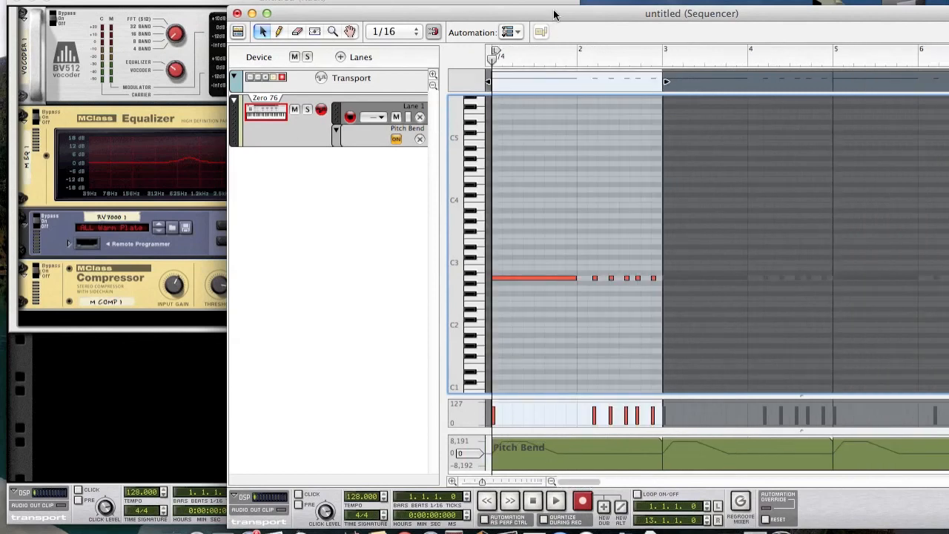
{"action": "left_click_drag", "start_coordinate": [554, 15], "coordinate": [330, 8]}
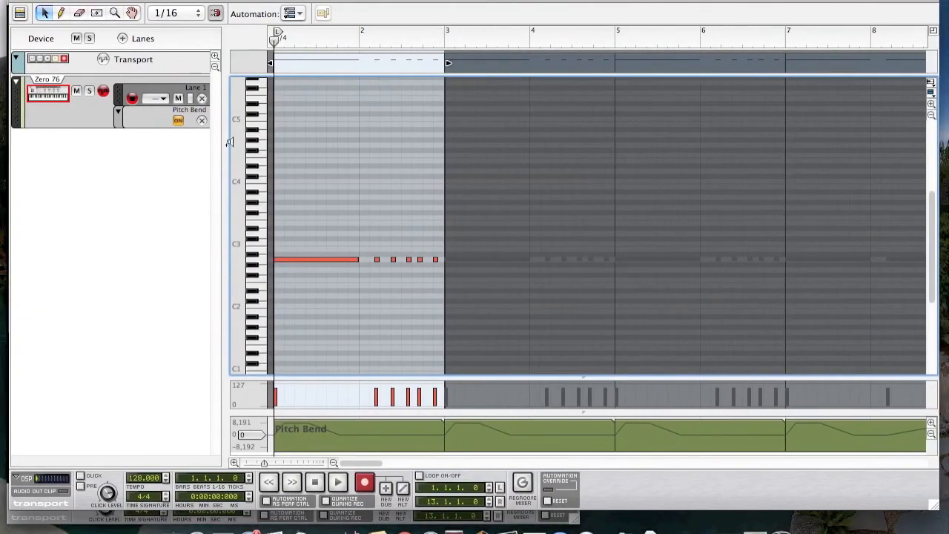
{"action": "left_click", "coordinate": [17, 13]}
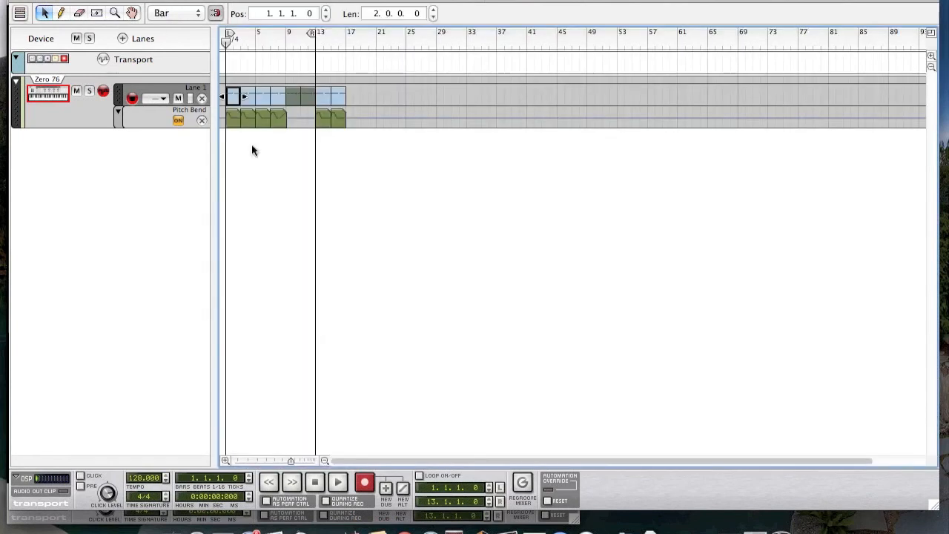
Open the first pitch bend clip at bar 1 and examine its automation points.
{"action": "double_click", "coordinate": [232, 122]}
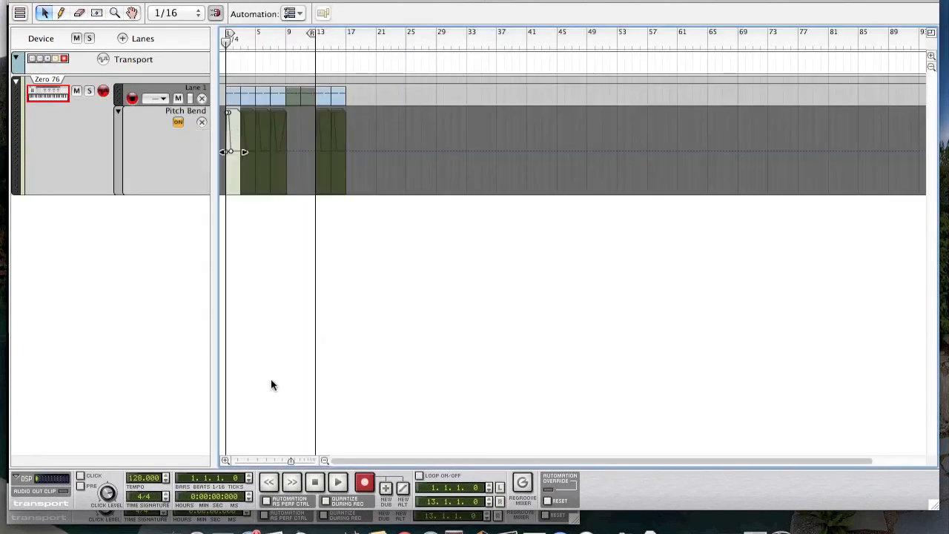
{"action": "left_click_drag", "start_coordinate": [281, 460], "coordinate": [243, 461]}
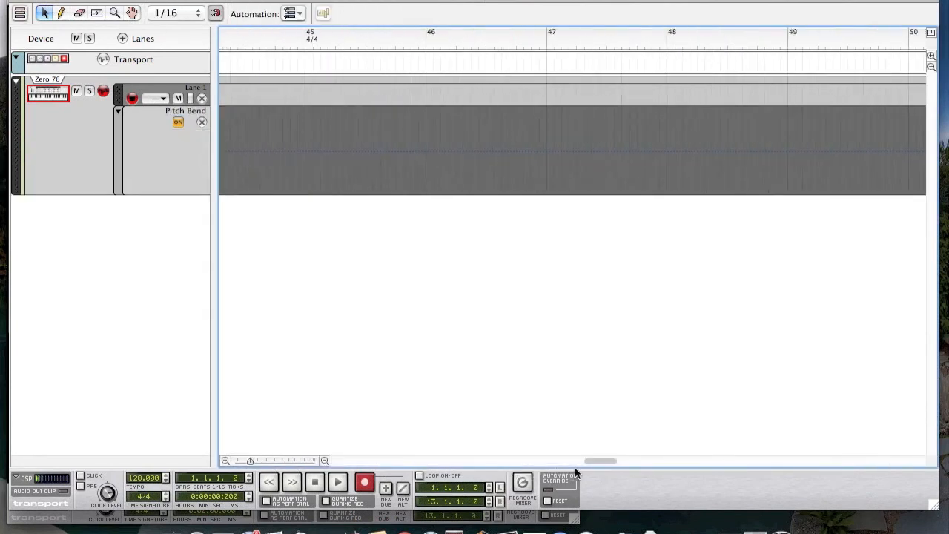
{"action": "left_click_drag", "start_coordinate": [590, 462], "coordinate": [316, 460]}
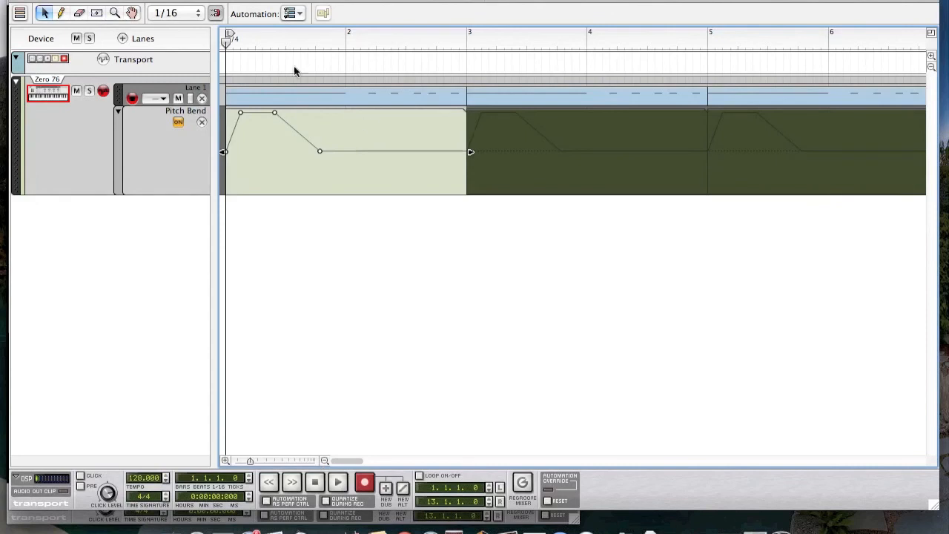
Play the sequence from bar 1 while examining the pitch bend clips at bars 3 and 7, and stop playback just before bar 13.
{"action": "key", "text": "space"}
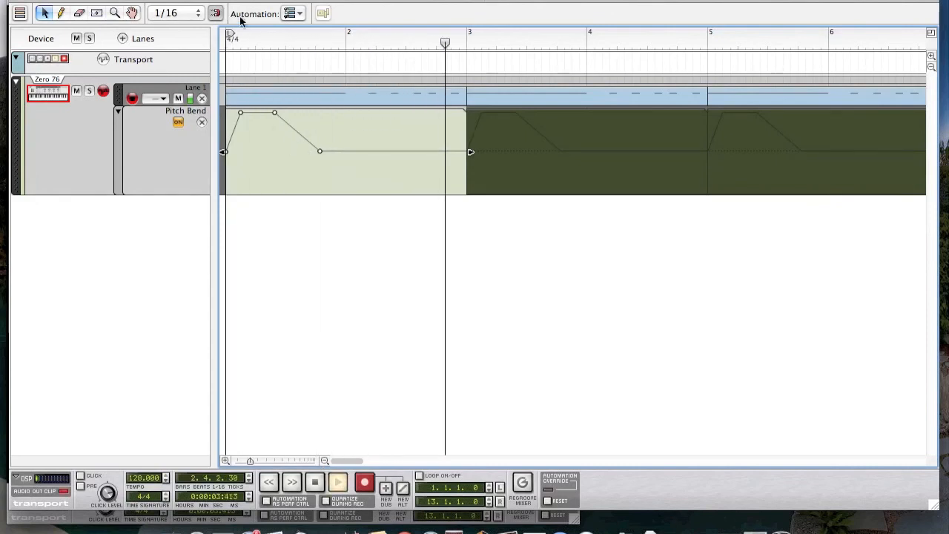
{"action": "left_click", "coordinate": [552, 135]}
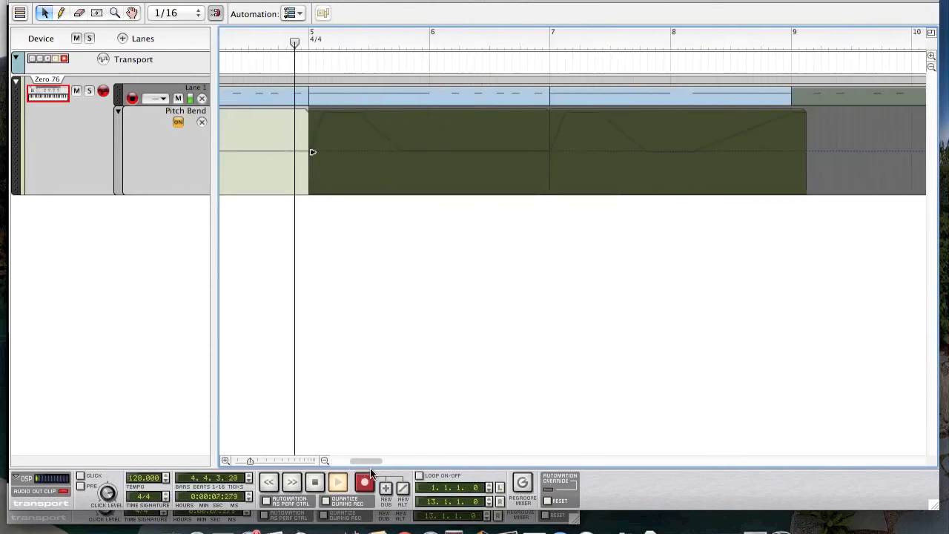
{"action": "left_click", "coordinate": [542, 148]}
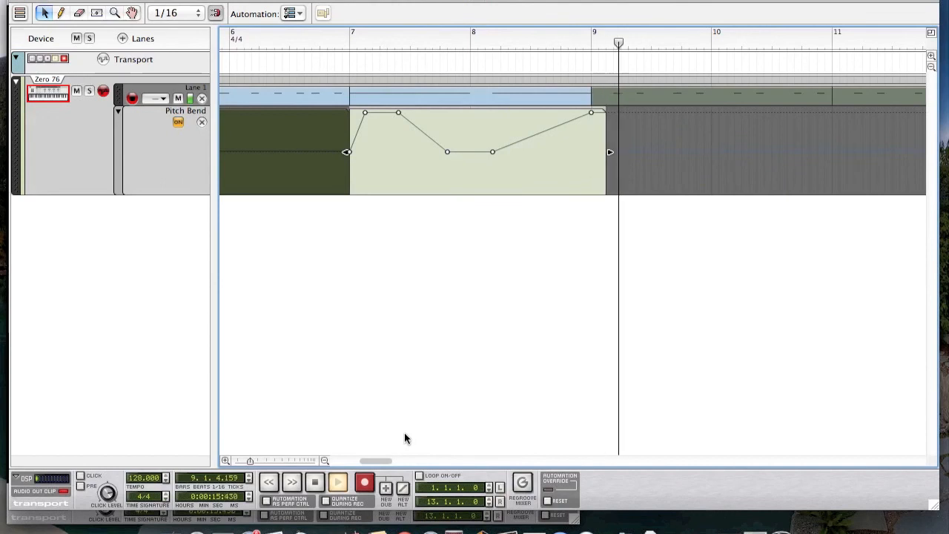
{"action": "left_click", "coordinate": [362, 479]}
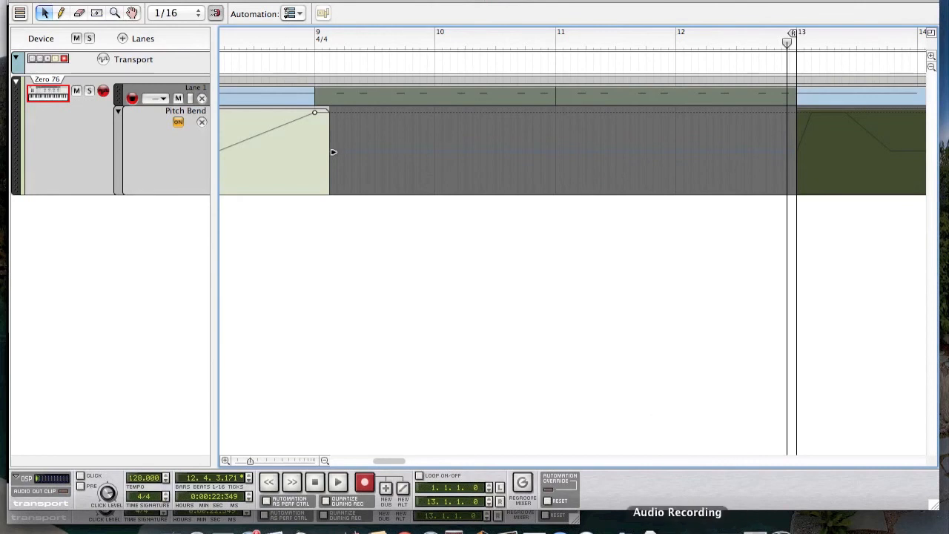
{"action": "left_click", "coordinate": [677, 531]}
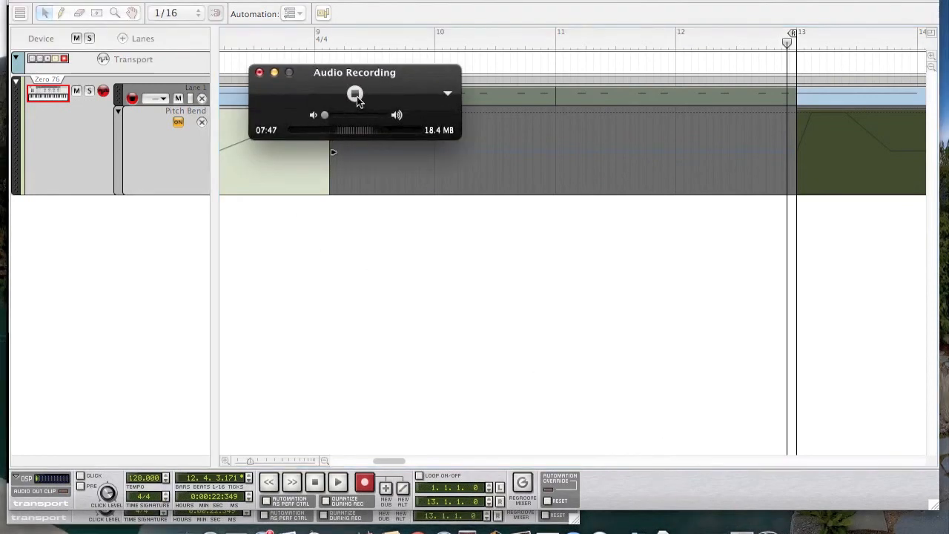